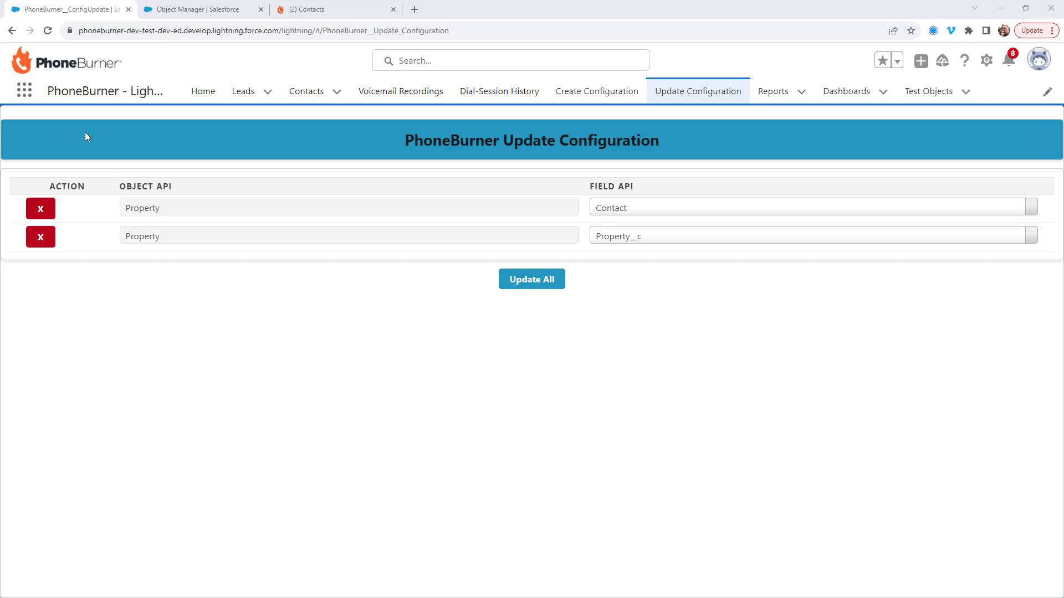
# Step: Open the Properties list in the Sales app and show its All list view
pyautogui.click(33, 97)
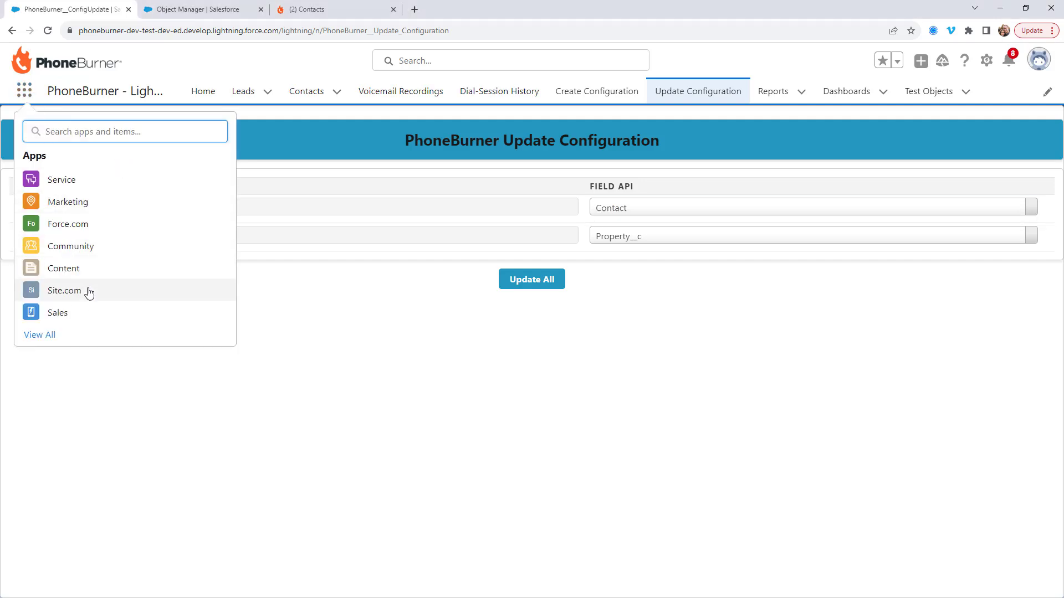
pyautogui.click(77, 322)
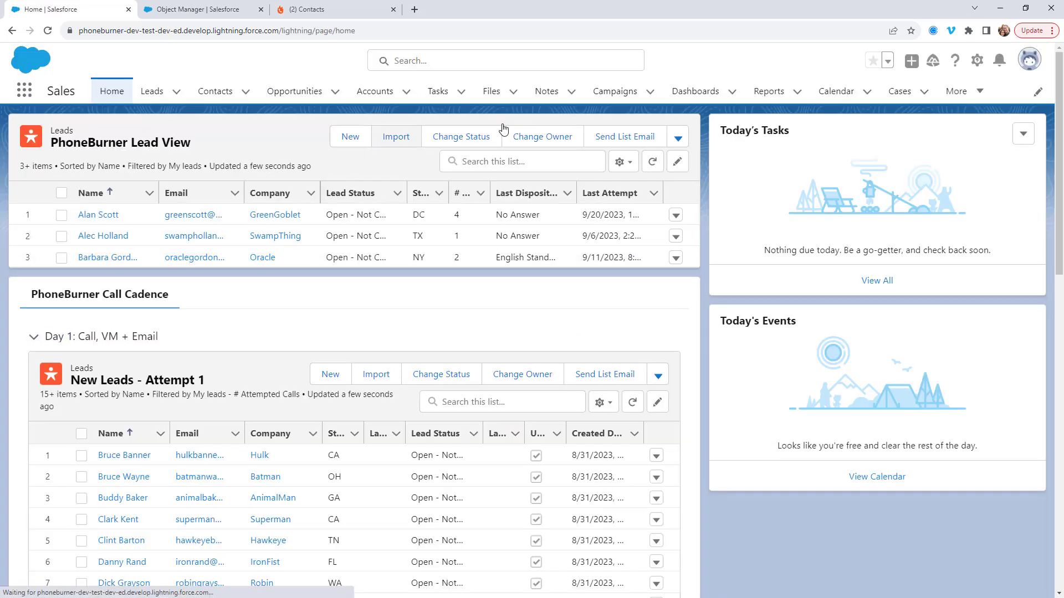
pyautogui.click(967, 98)
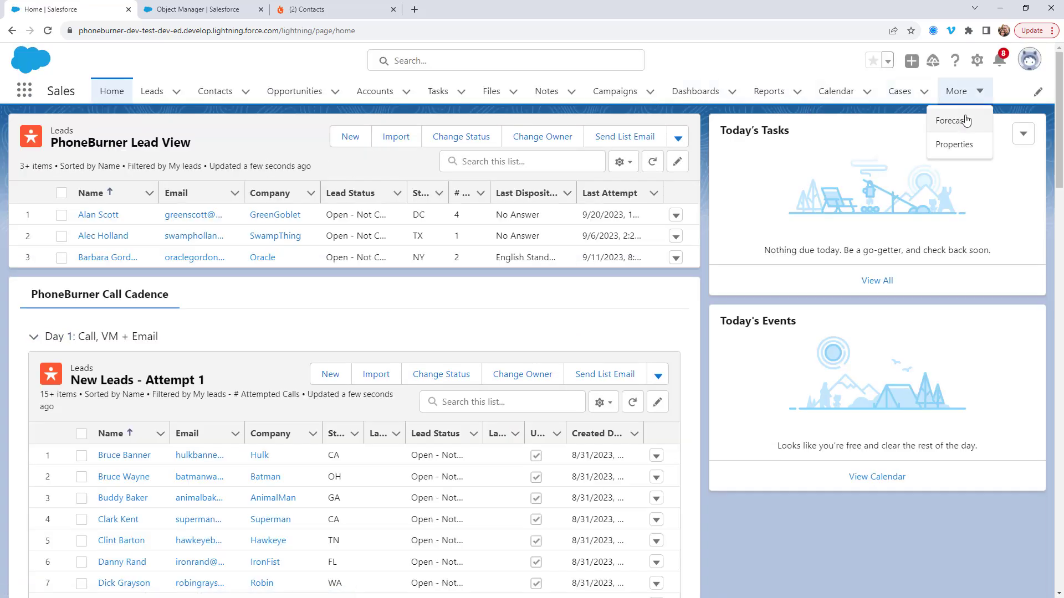
pyautogui.click(954, 144)
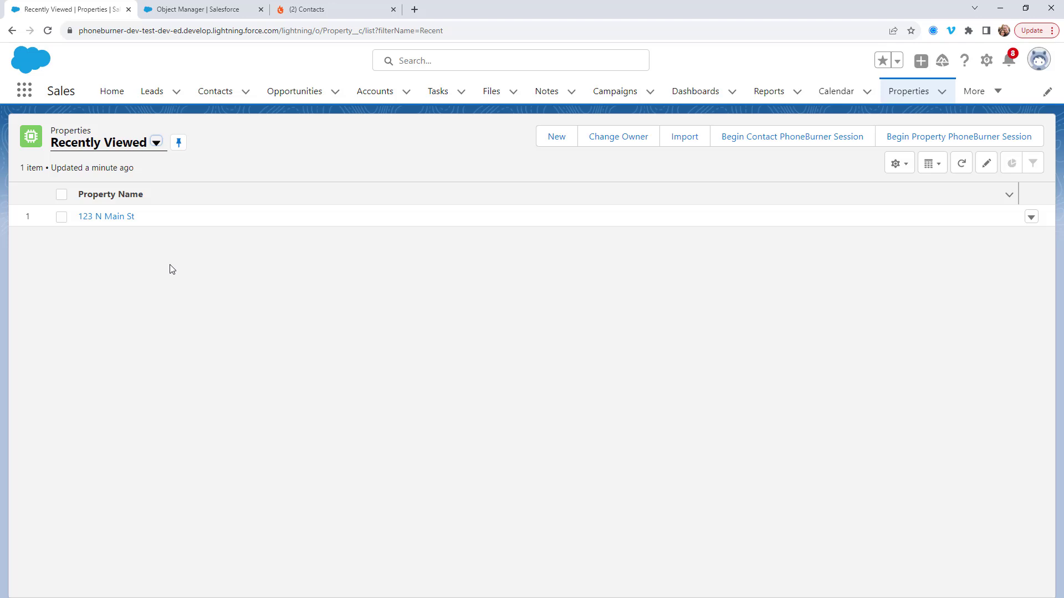
pyautogui.click(156, 143)
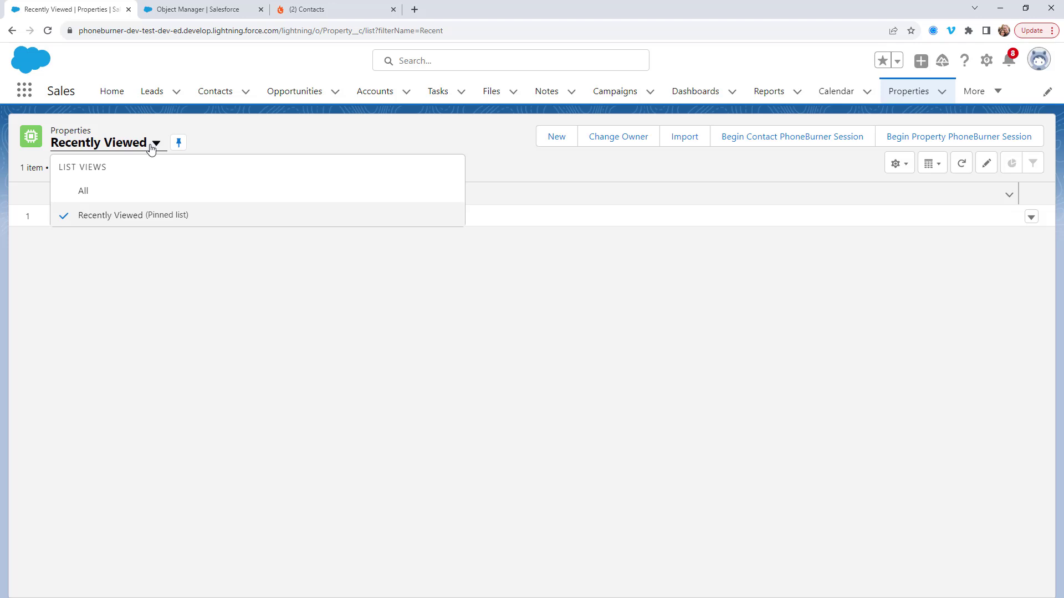
pyautogui.click(121, 193)
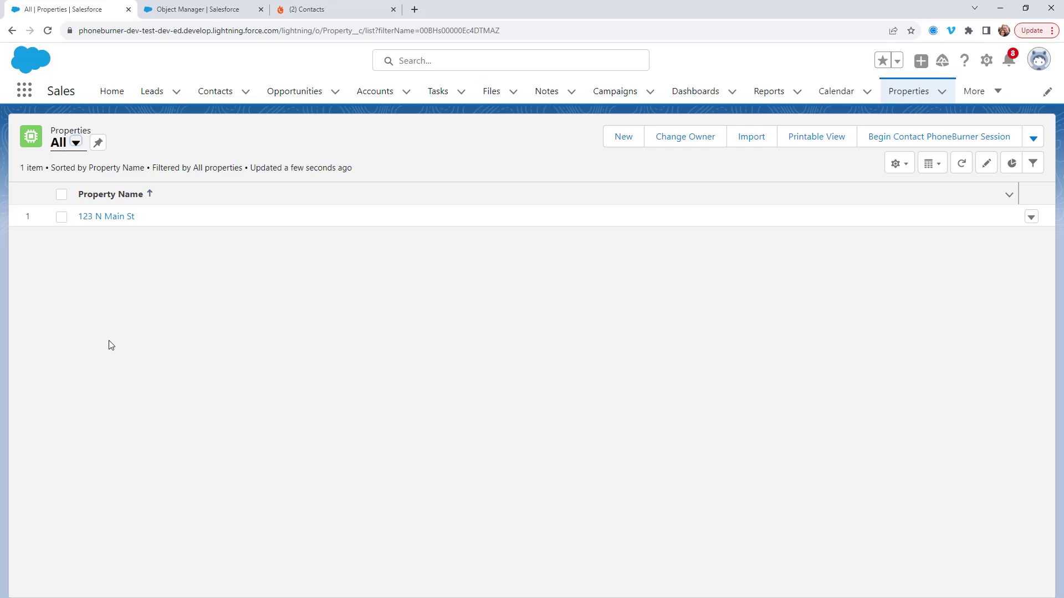
# Step: Start a Contact PhoneBurner dial session for the 123 N Main St property, signing in and granting the browser microphone access
pyautogui.click(62, 194)
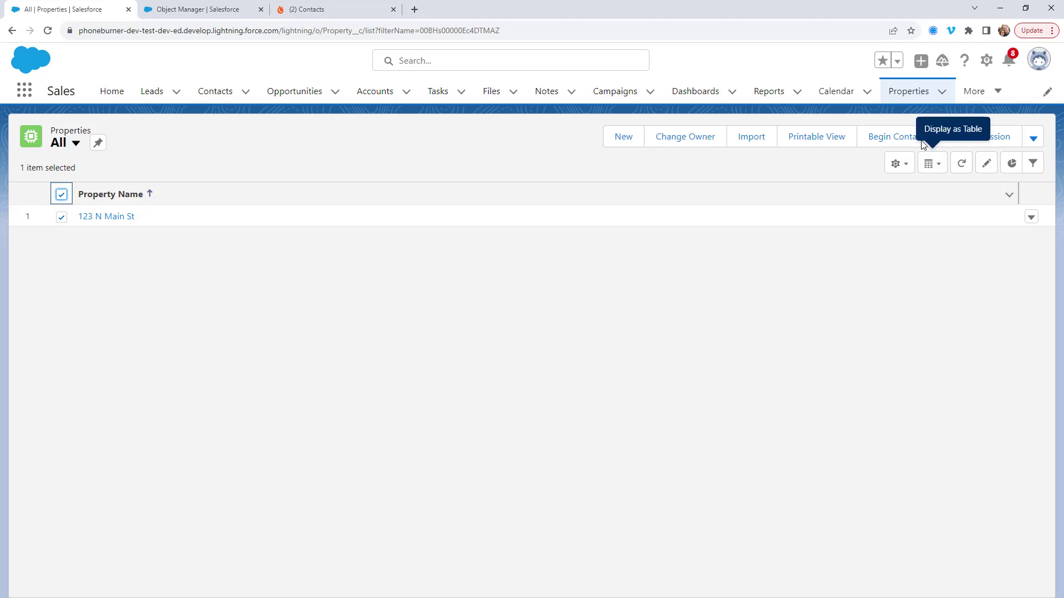
pyautogui.click(890, 144)
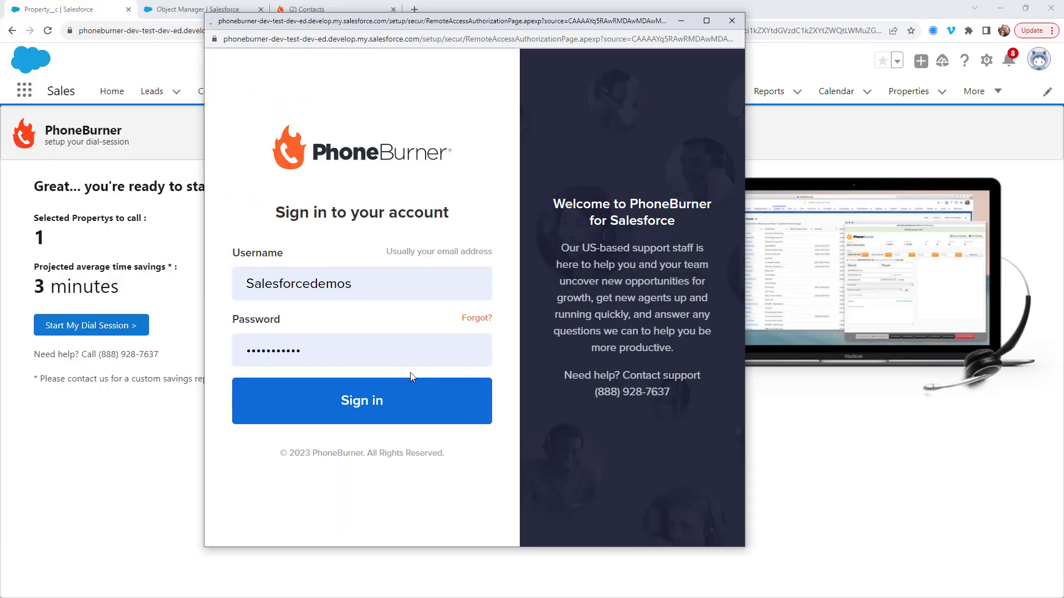
pyautogui.click(410, 378)
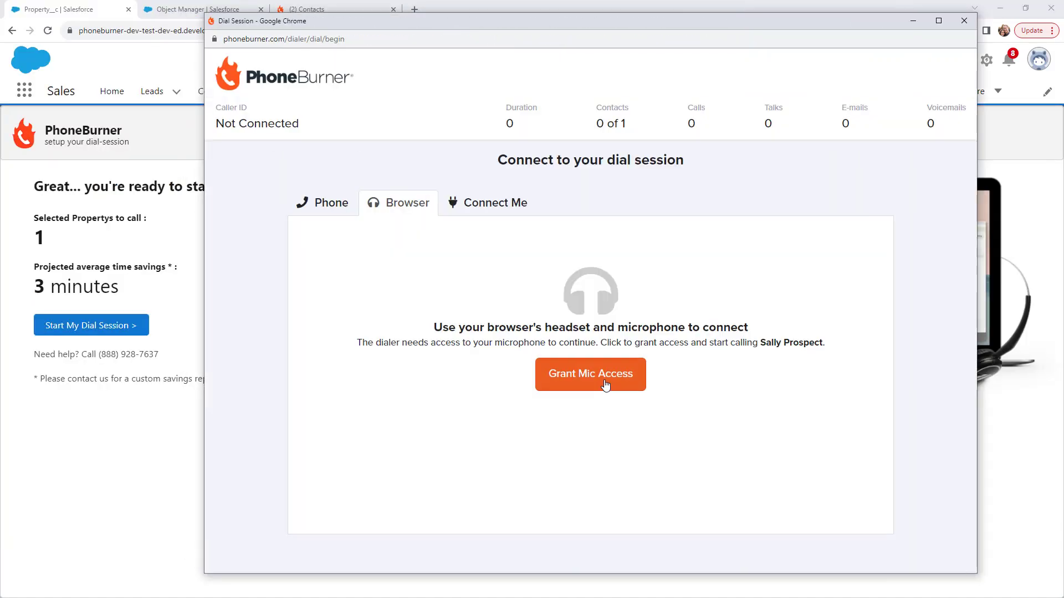
pyautogui.click(577, 383)
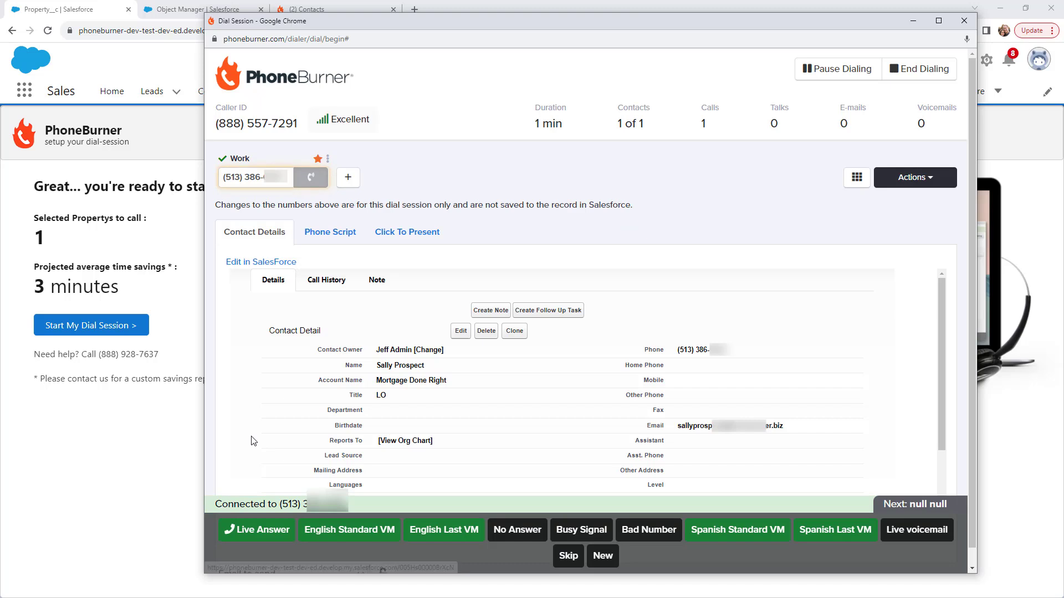
# Step: Mark the call as a live answer, end it with the Set Appointment disposition, and finish the dial session
pyautogui.click(252, 530)
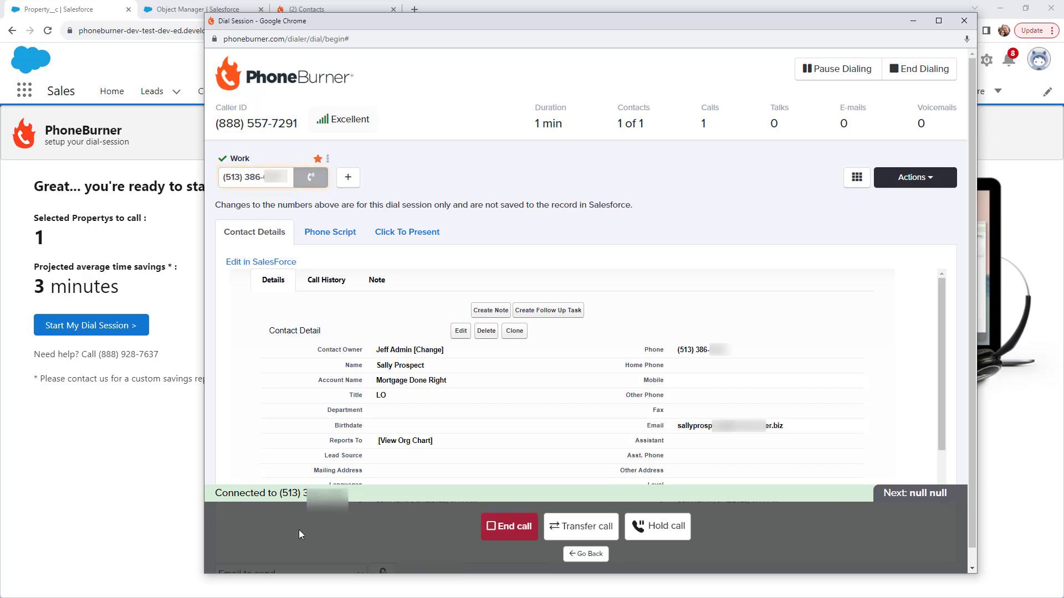
pyautogui.click(509, 529)
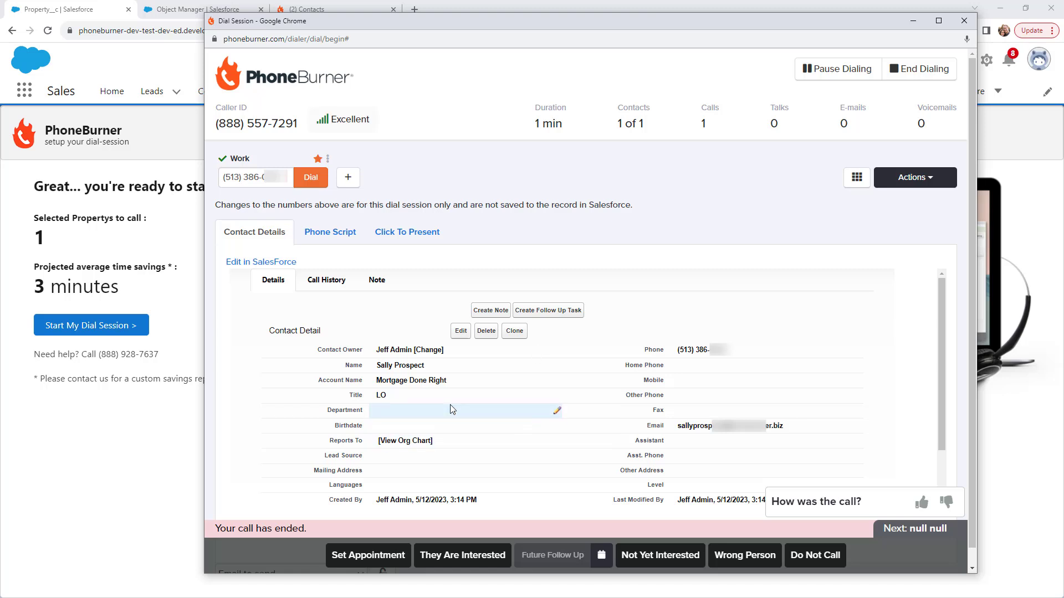
pyautogui.click(366, 557)
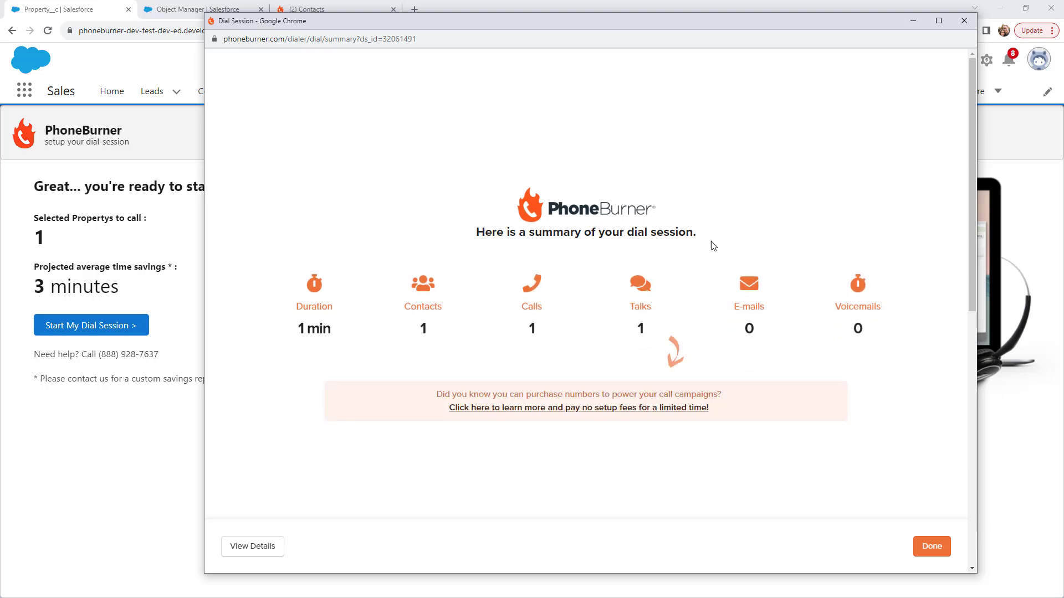
pyautogui.click(933, 549)
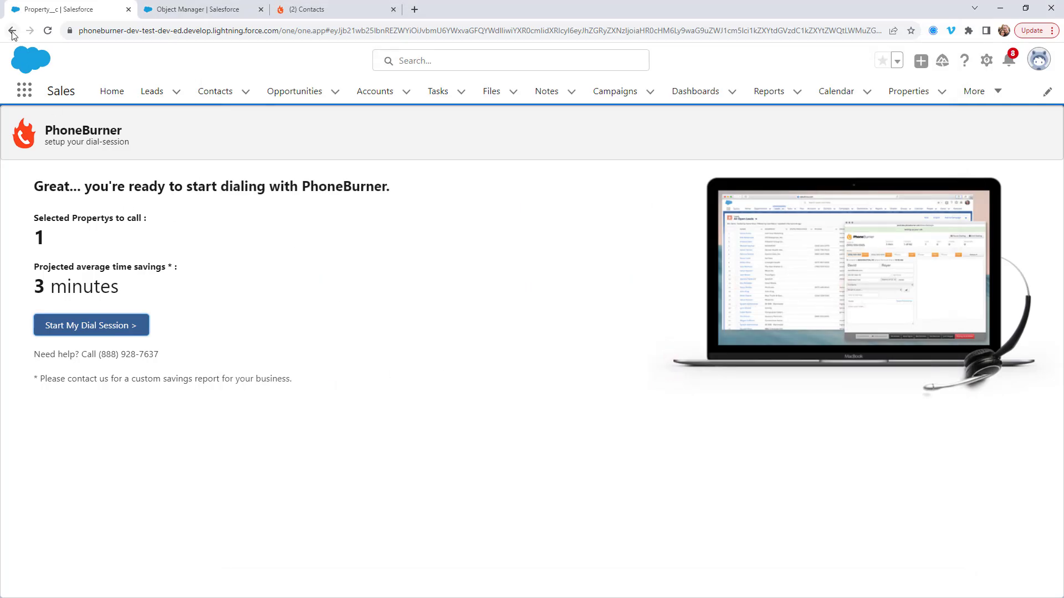
# Step: Try to start a Property PhoneBurner dial session for 123 N Main St from the All properties list, and close the dialer window
pyautogui.click(13, 30)
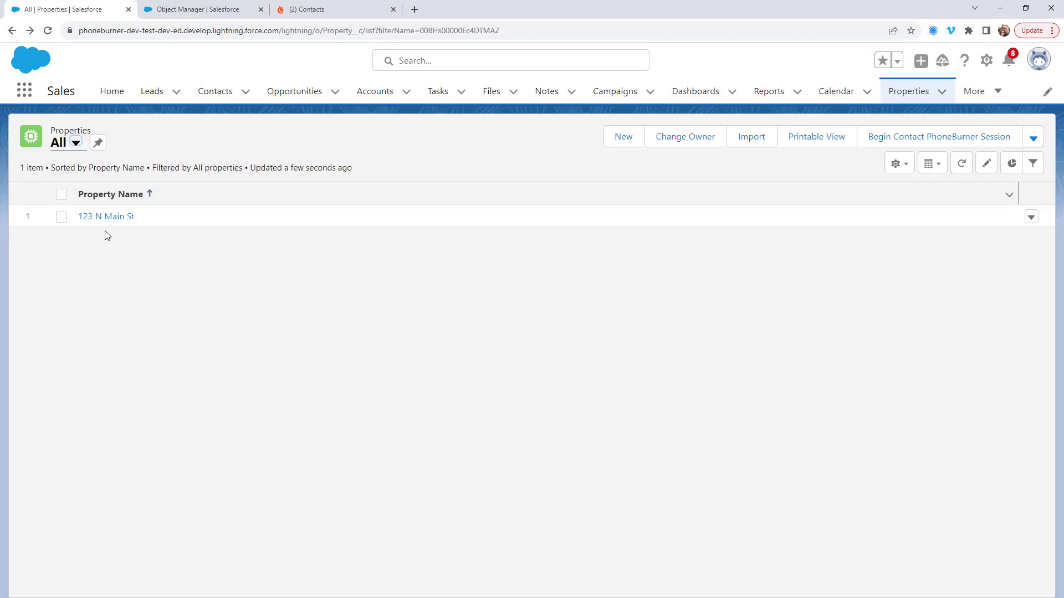
pyautogui.click(61, 197)
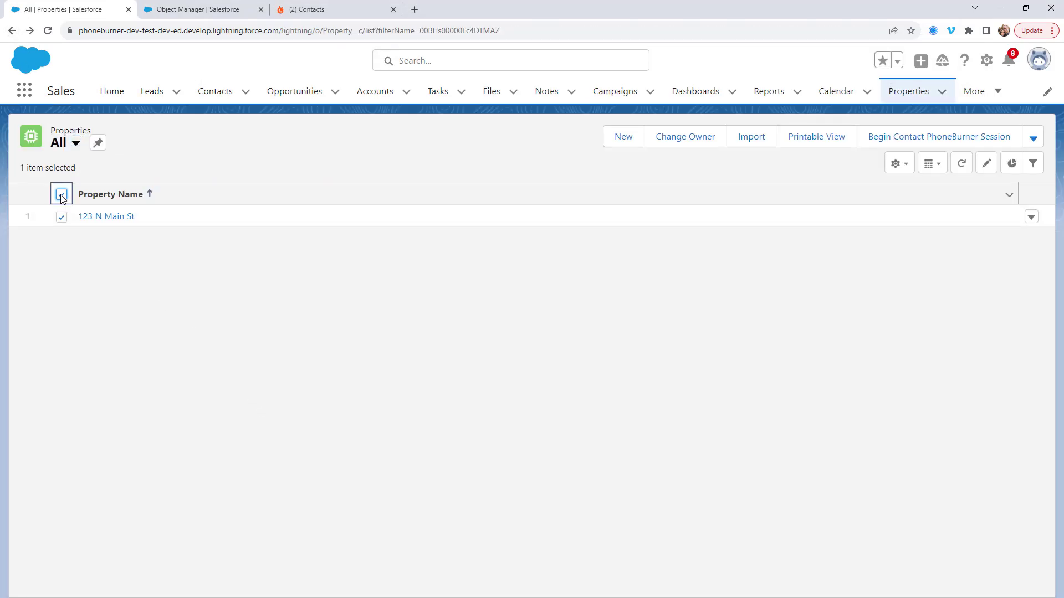
pyautogui.click(1033, 137)
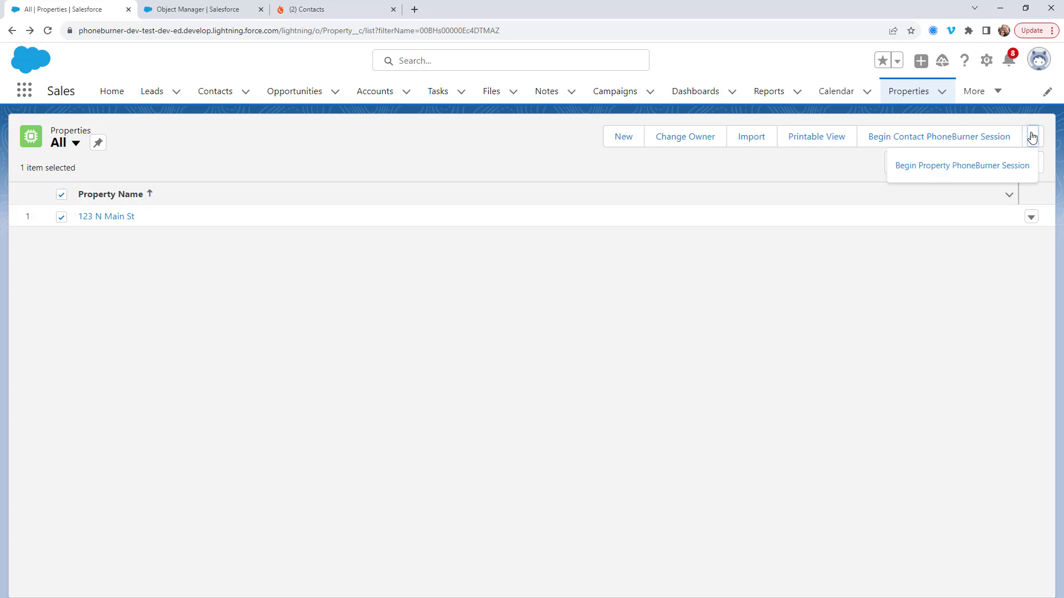
pyautogui.click(945, 166)
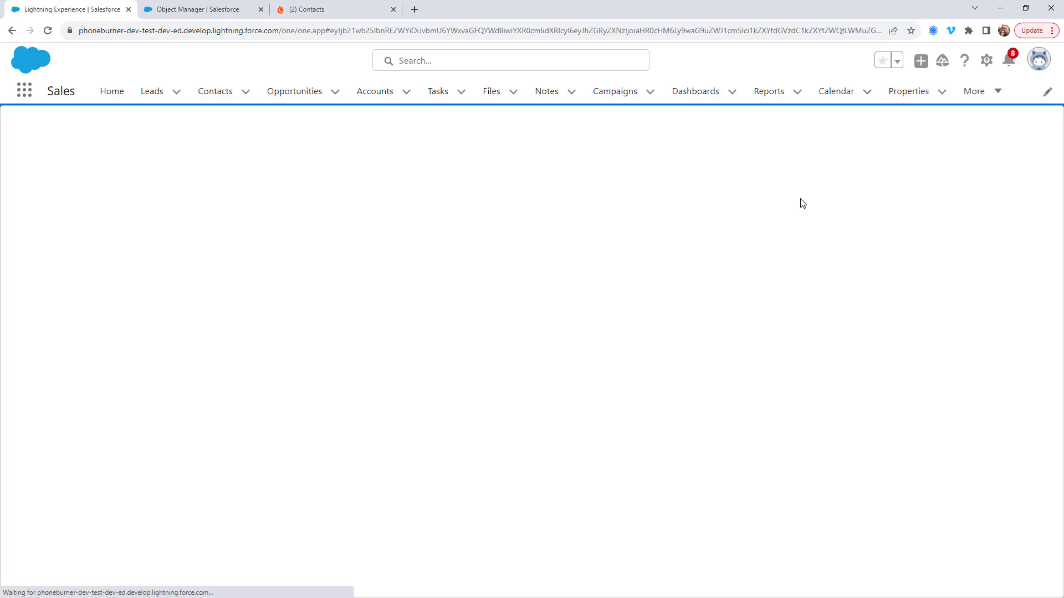
pyautogui.click(113, 323)
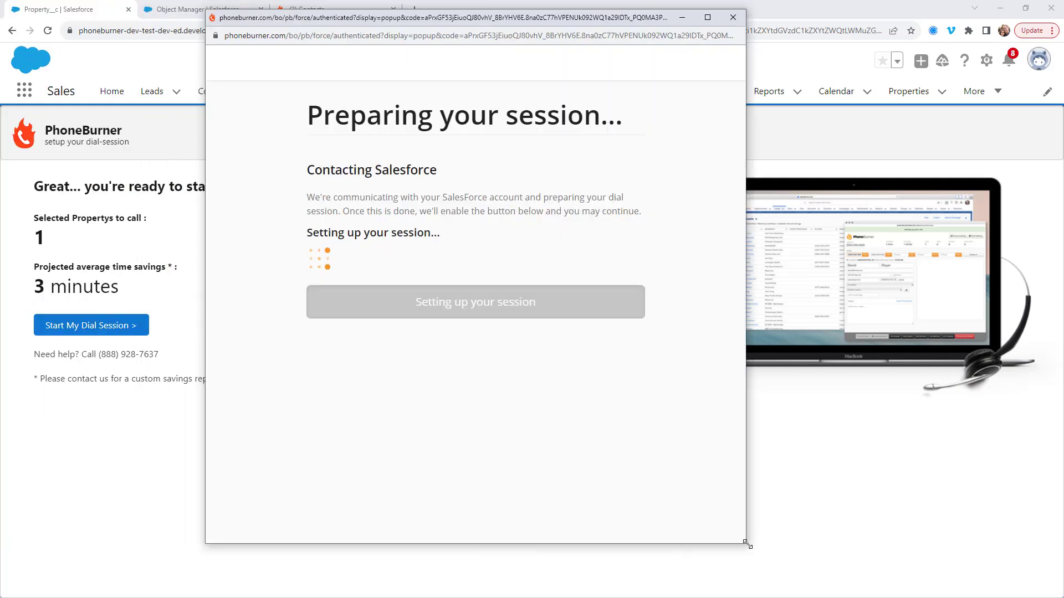
pyautogui.click(504, 297)
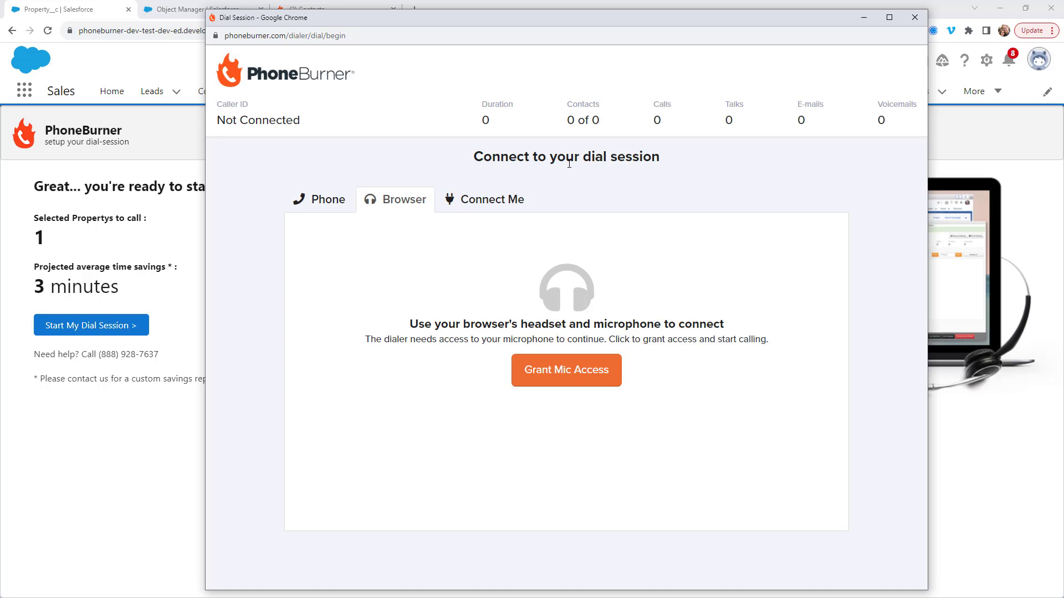
pyautogui.click(915, 18)
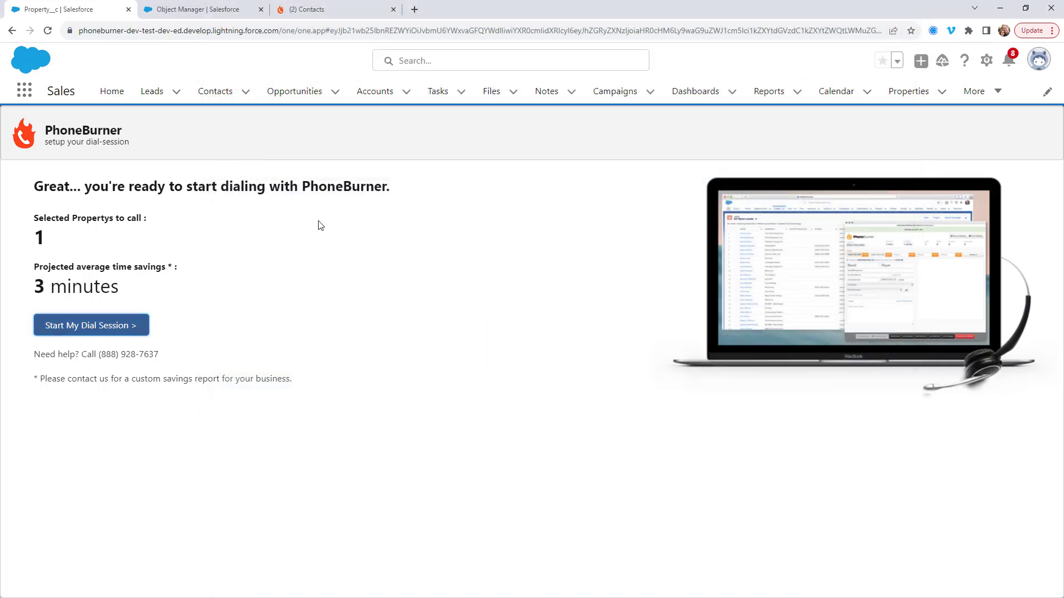
# Step: Open the Property custom object in Salesforce Setup's Object Manager, filtering the objects by "prop"
pyautogui.click(988, 63)
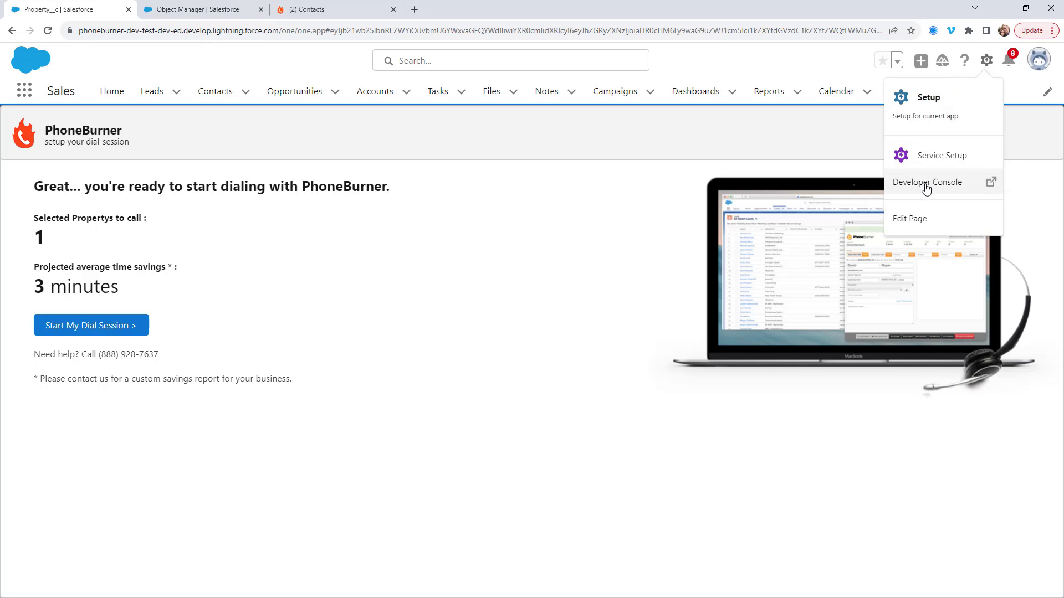
pyautogui.click(928, 105)
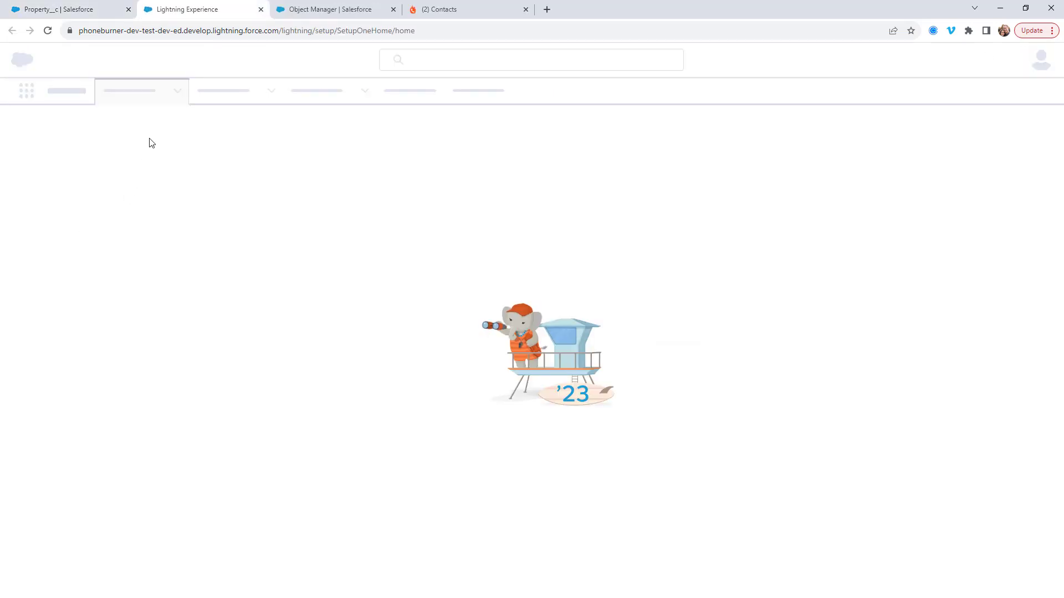
pyautogui.click(159, 92)
pyautogui.click(837, 136)
pyautogui.write('prop')
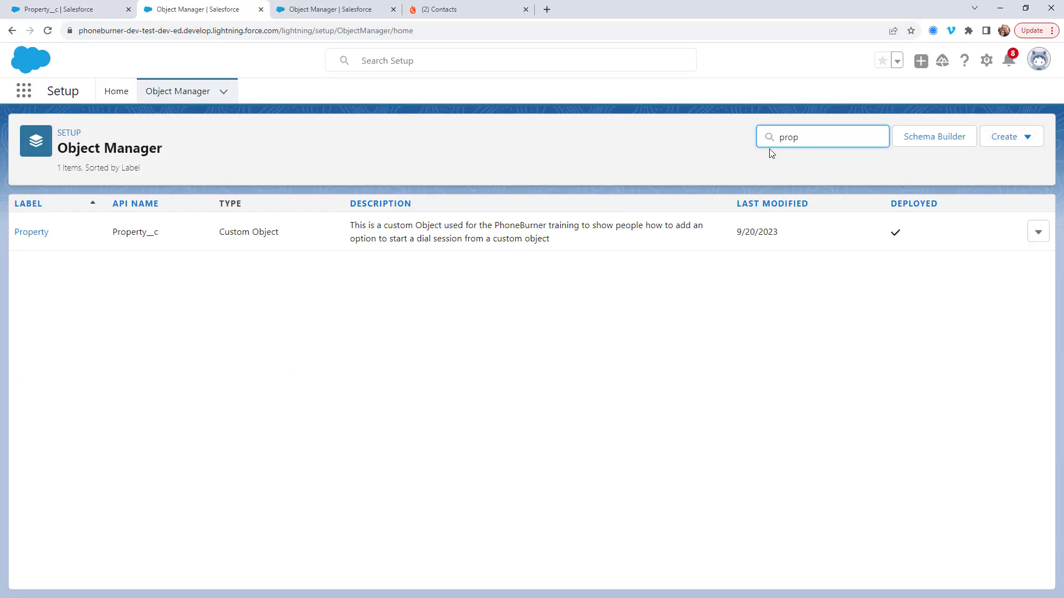
pyautogui.click(33, 234)
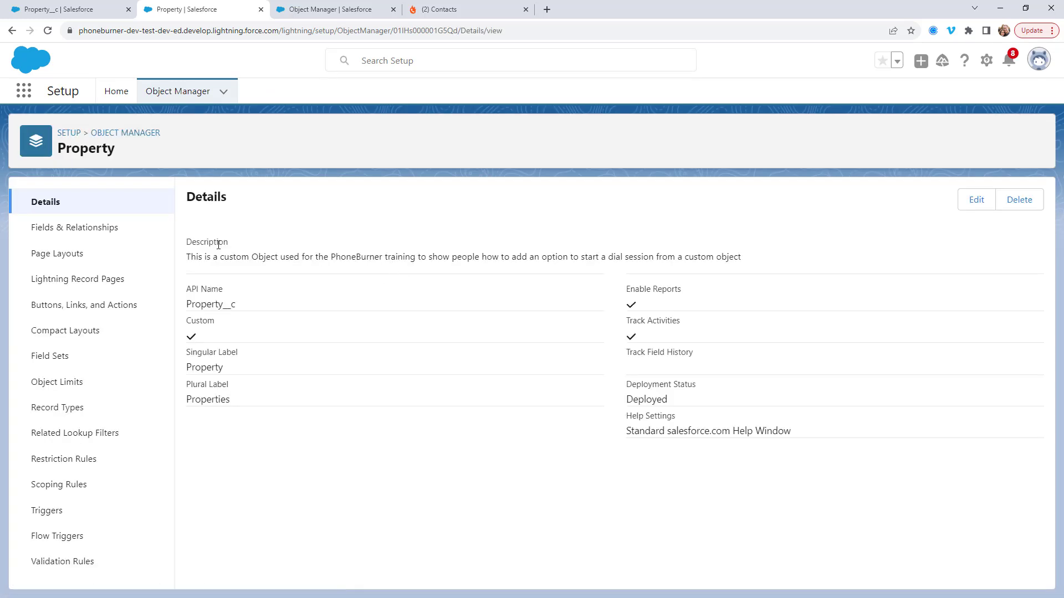
# Step: Copy the Property Phone field's API name, Property_Phone__c, from the object's fields and relationships
pyautogui.click(93, 236)
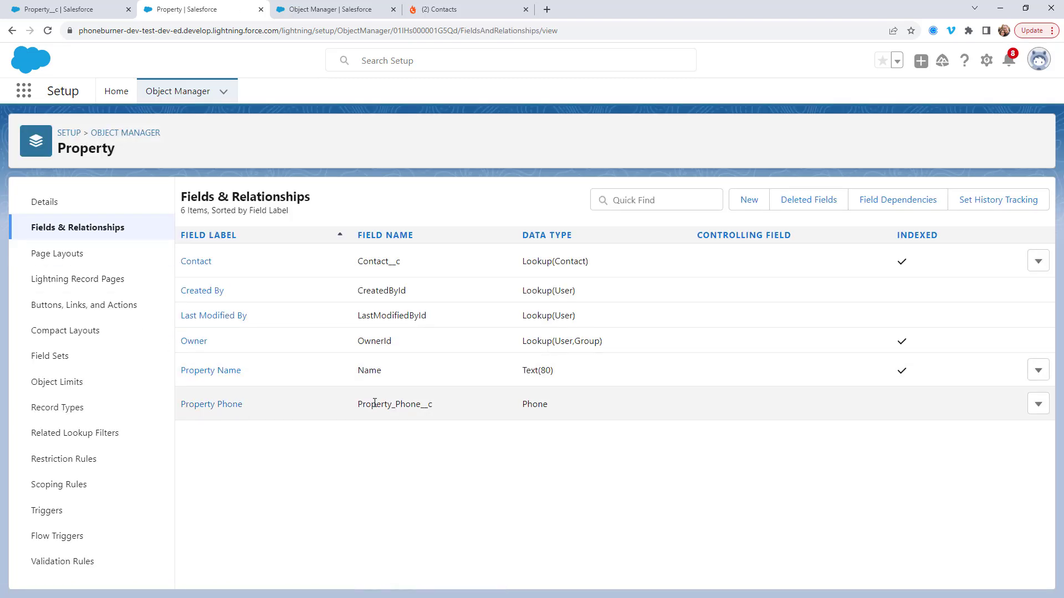
pyautogui.moveTo(442, 409); pyautogui.dragTo(356, 409)
pyautogui.hotkey('ctrl', 'c')
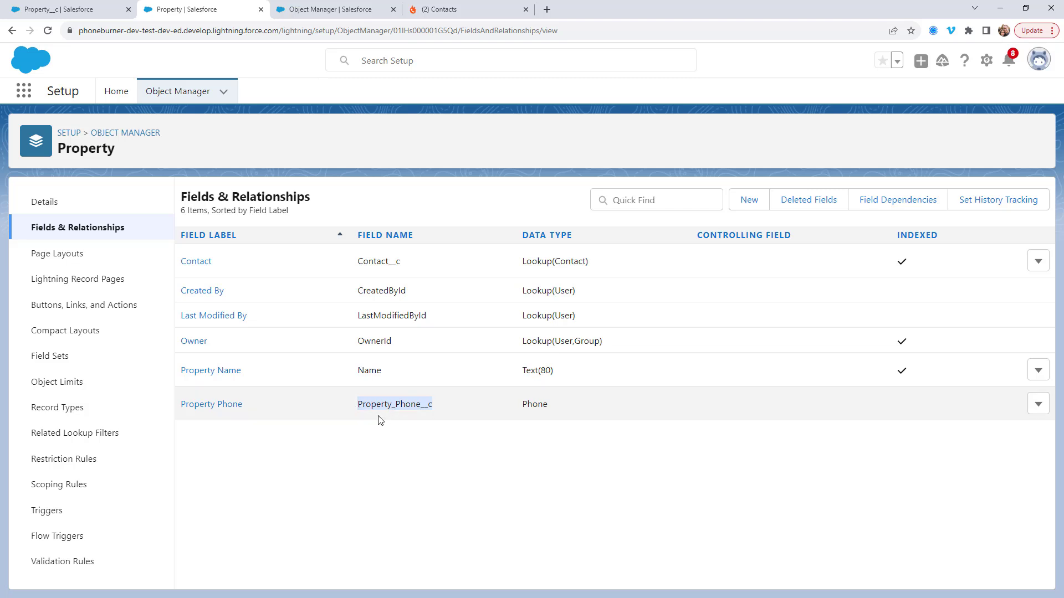
# Step: Switch to PhoneBurner and open the details of the Salesforce integration in the integration settings
pyautogui.click(438, 9)
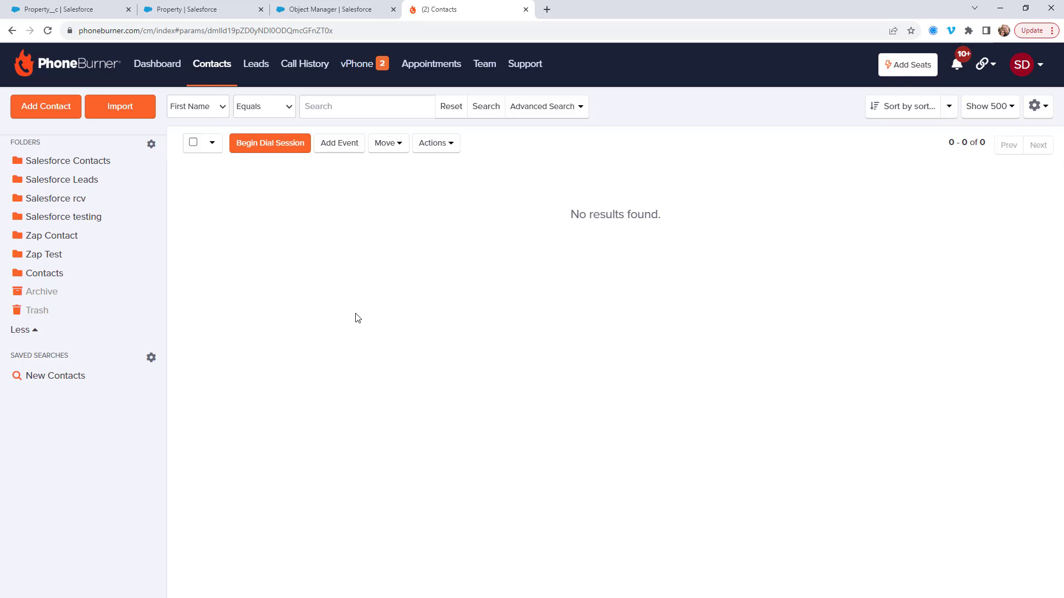
pyautogui.click(1024, 66)
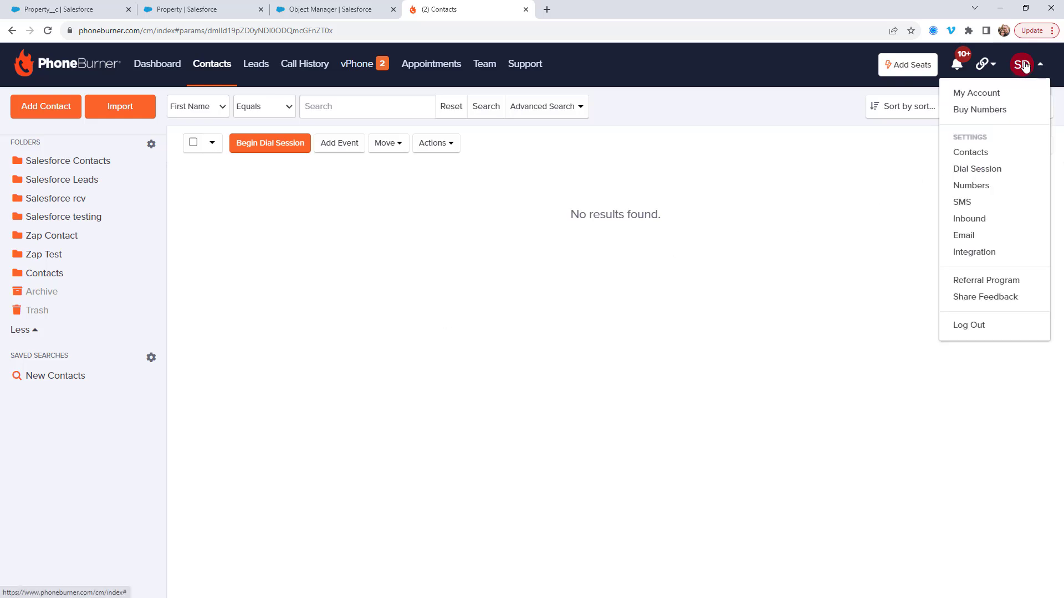
pyautogui.click(982, 252)
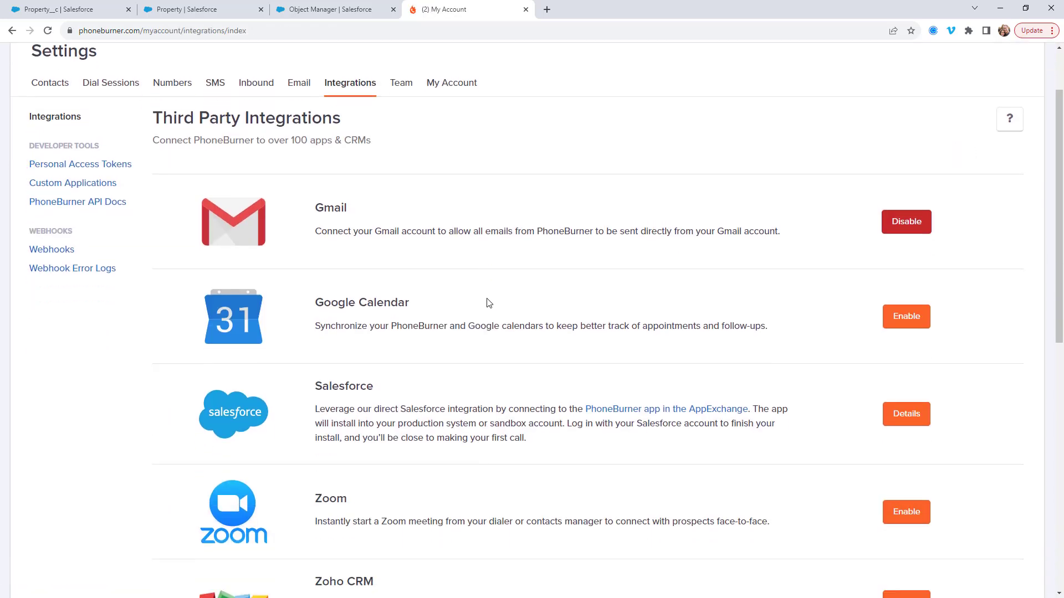
pyautogui.scroll(-1, 495, 399)
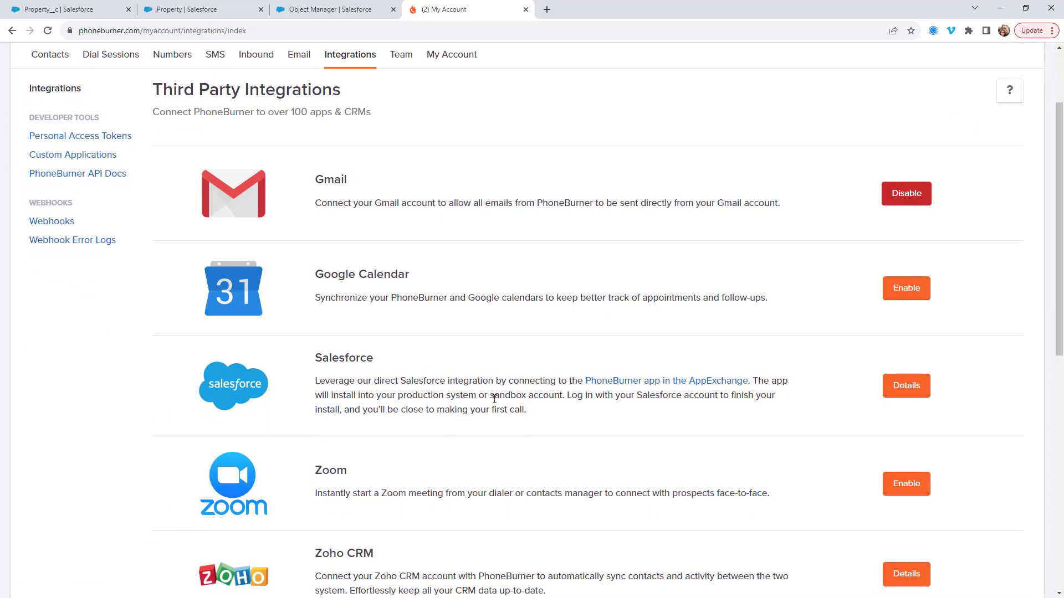
pyautogui.click(907, 386)
# Step: Add a custom field mapping for Property_Phone__c as a Work number in the Salesforce integration's field mappings and save it
pyautogui.scroll(-1, 515, 328)
pyautogui.scroll(-10, 516, 328)
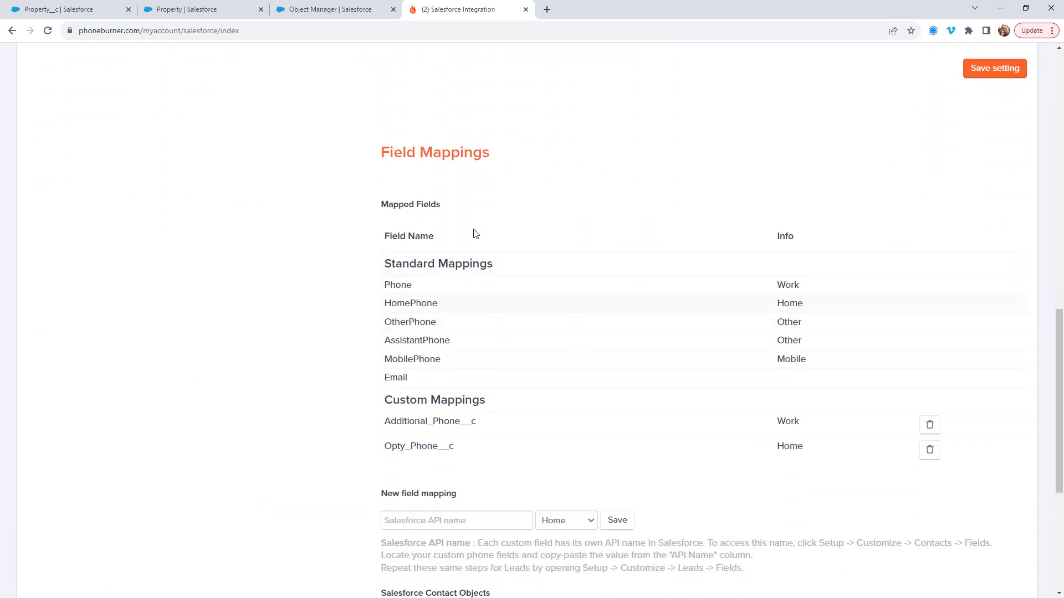
pyautogui.scroll(-3, 503, 284)
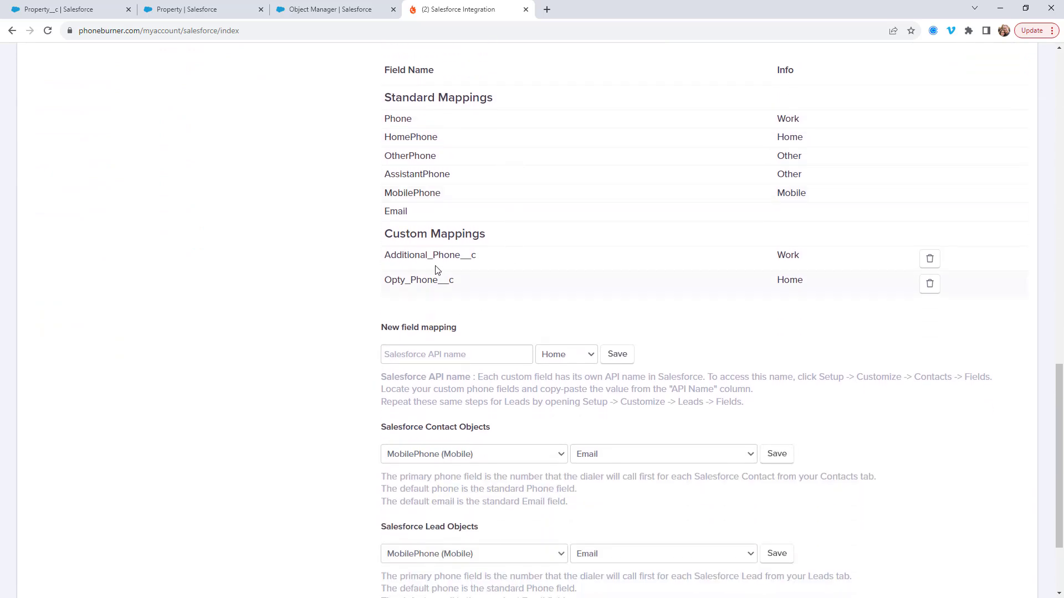
pyautogui.click(438, 358)
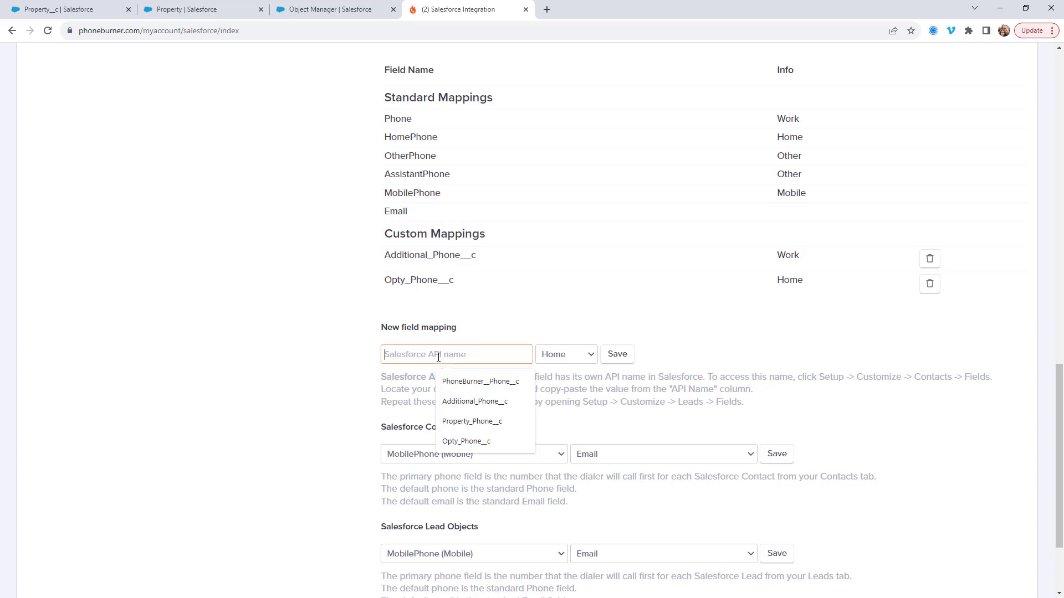
pyautogui.hotkey('ctrl', 'v')
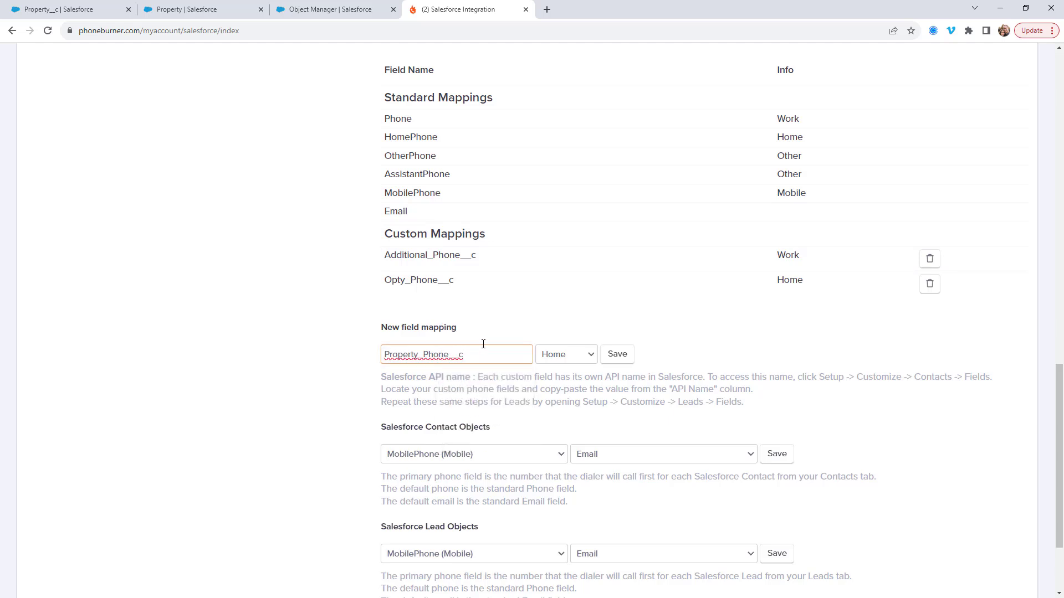
pyautogui.click(566, 356)
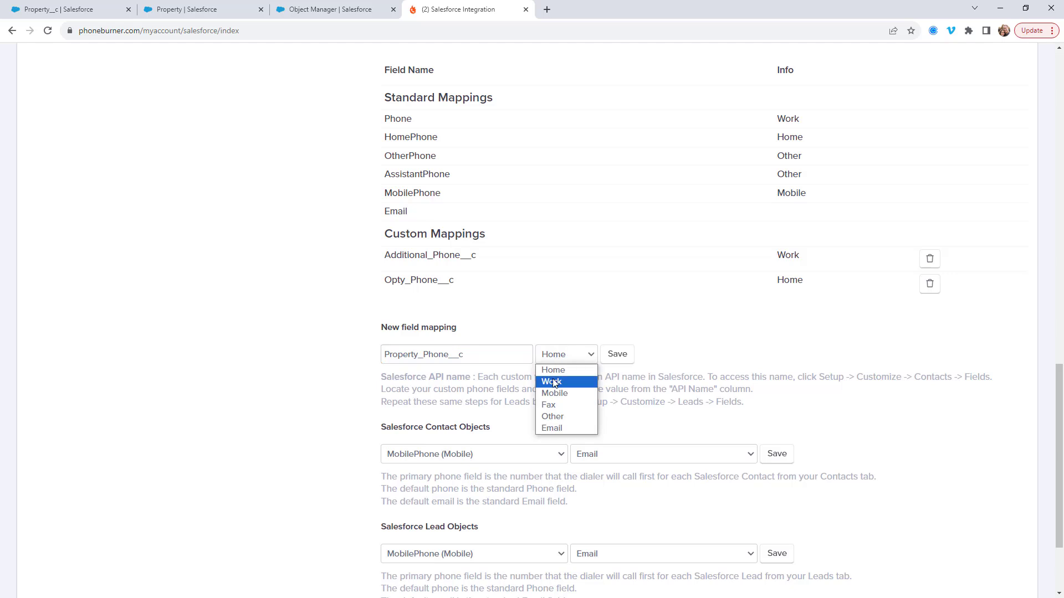
pyautogui.click(554, 383)
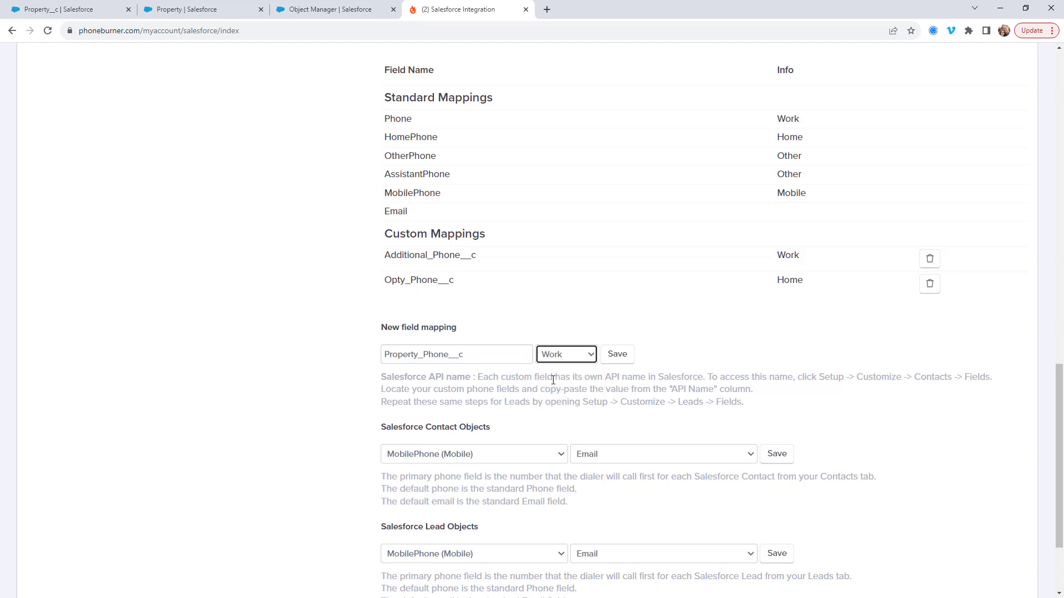
pyautogui.click(621, 357)
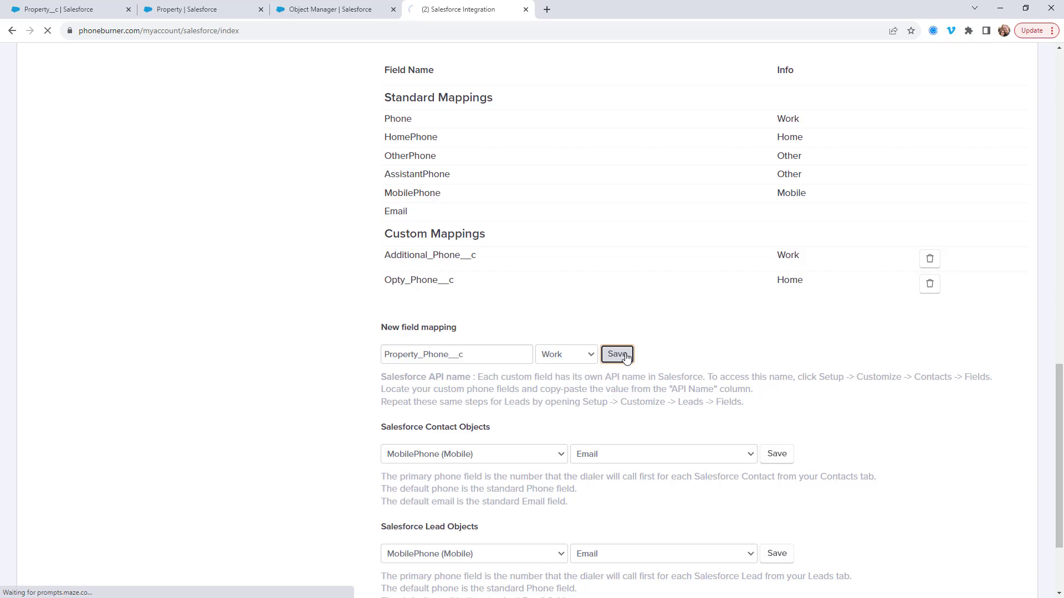
pyautogui.scroll(-15, 621, 359)
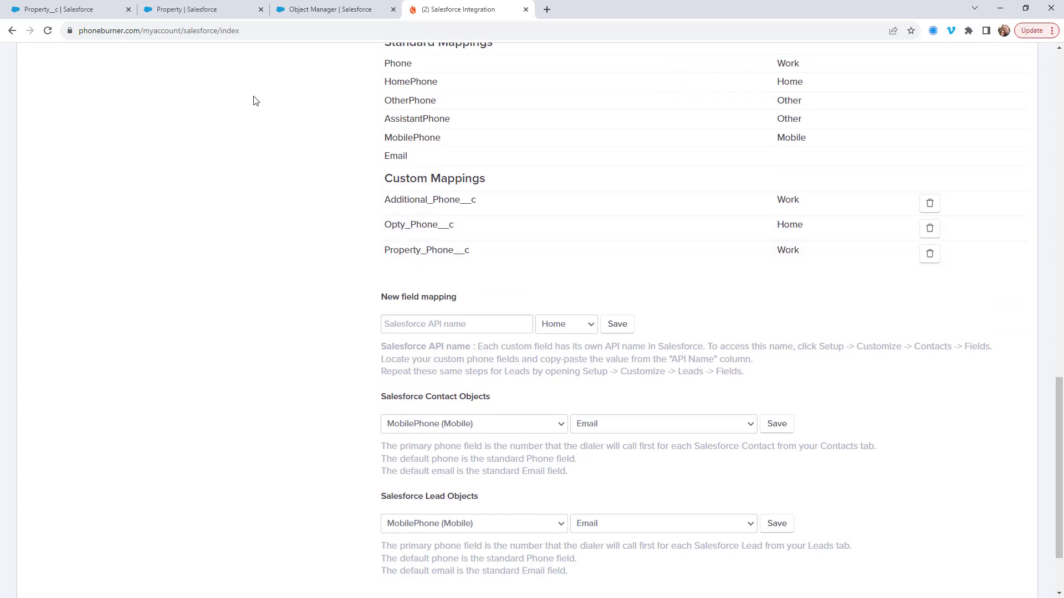
# Step: Switch back to Salesforce, start the dial session for the selected property, and connect to it through the browser with microphone access
pyautogui.click(95, 18)
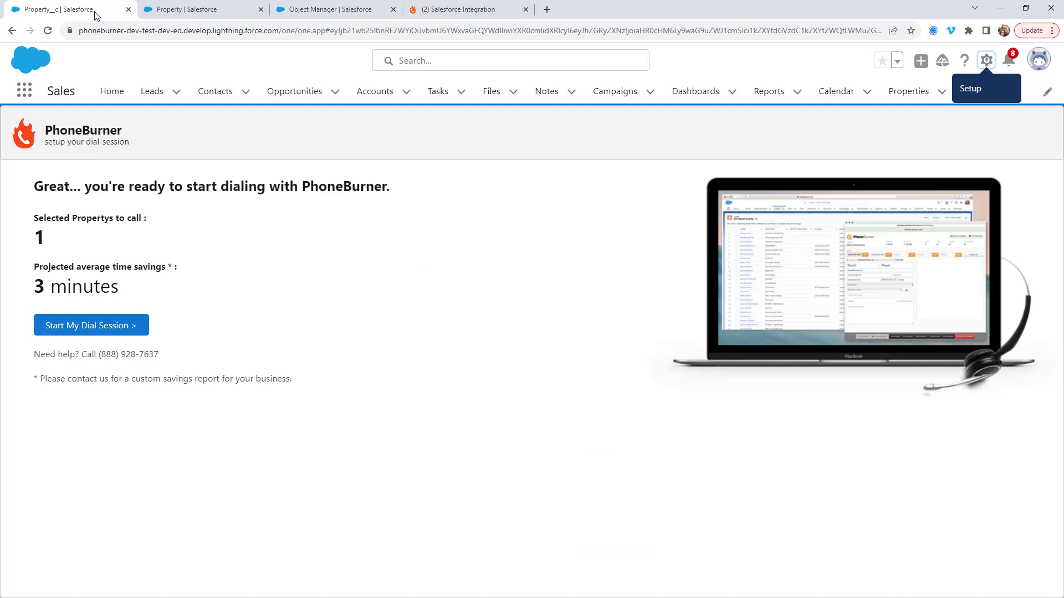
pyautogui.click(95, 326)
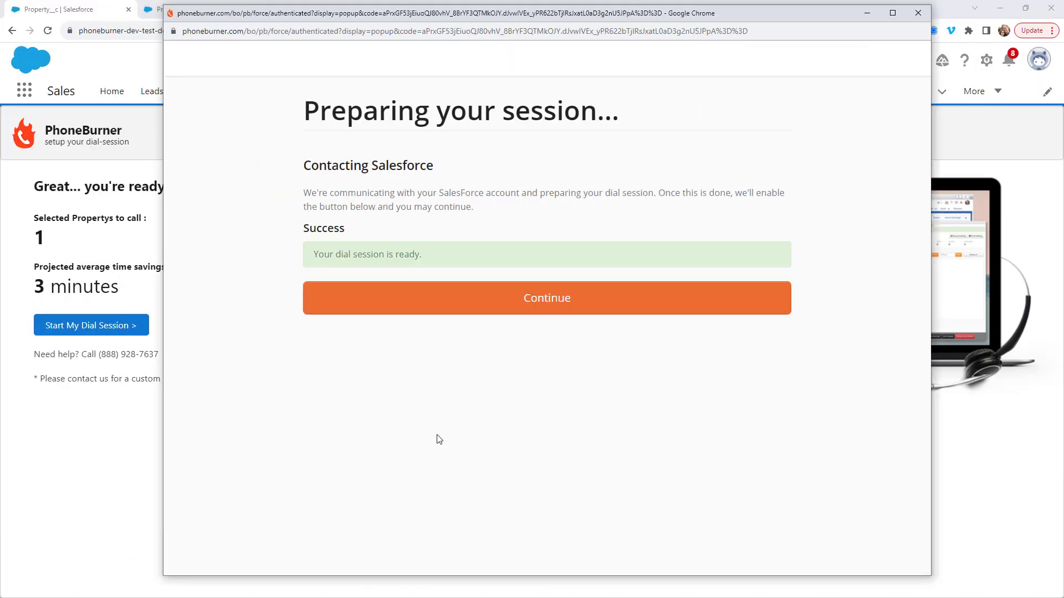
pyautogui.click(547, 296)
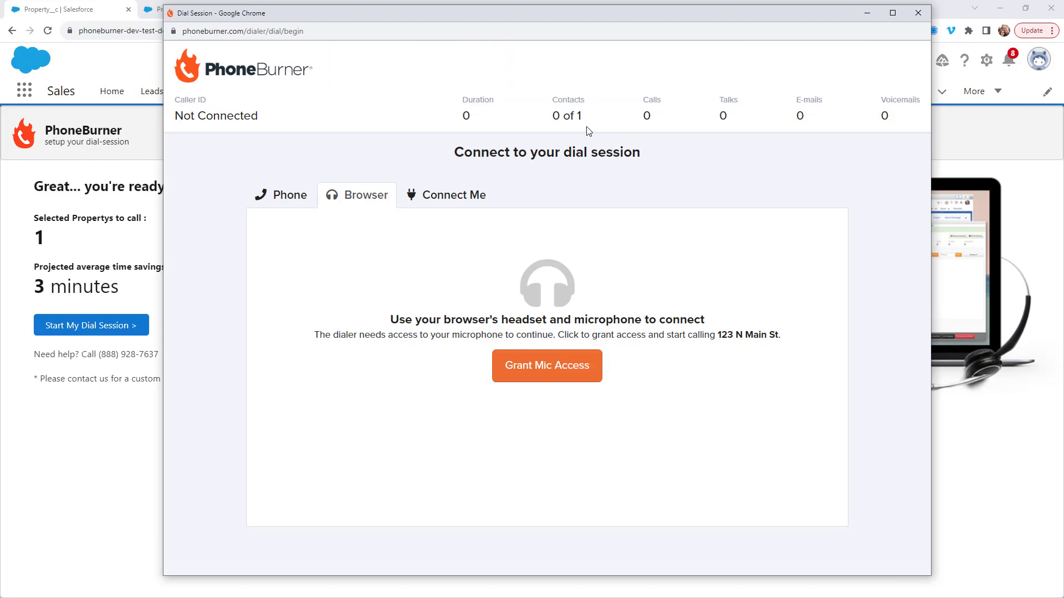
pyautogui.click(537, 372)
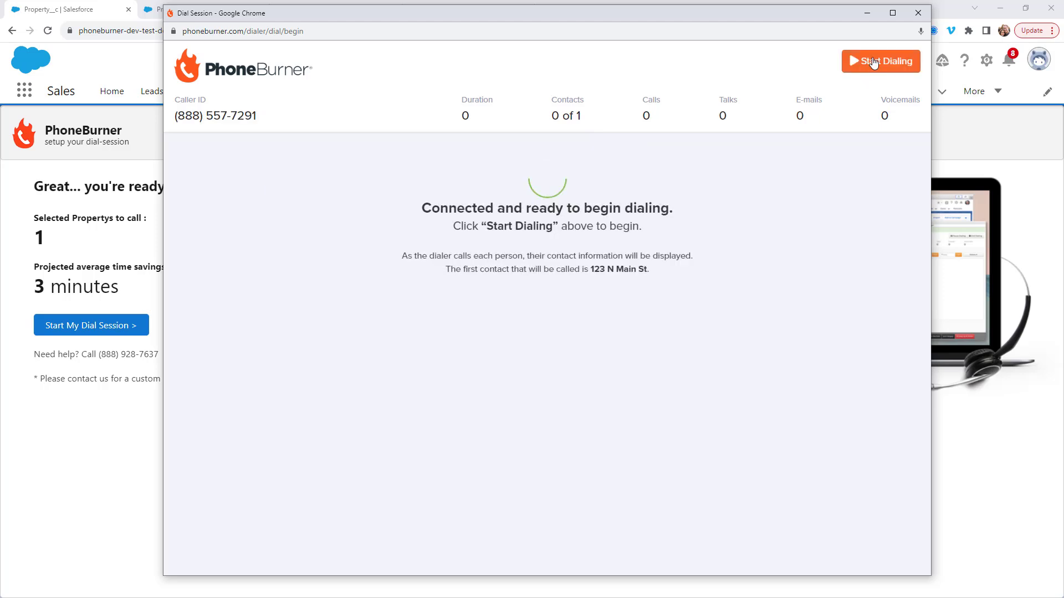
# Step: Start dialing the property's phone number, mark the call as a live answer, and end the call
pyautogui.click(874, 63)
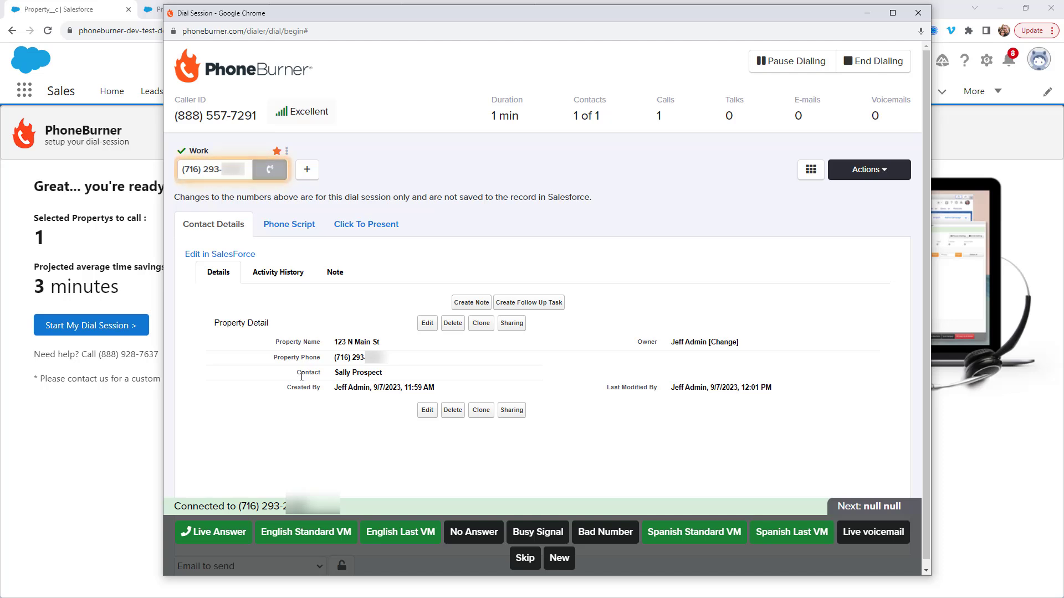
pyautogui.click(221, 534)
pyautogui.click(462, 530)
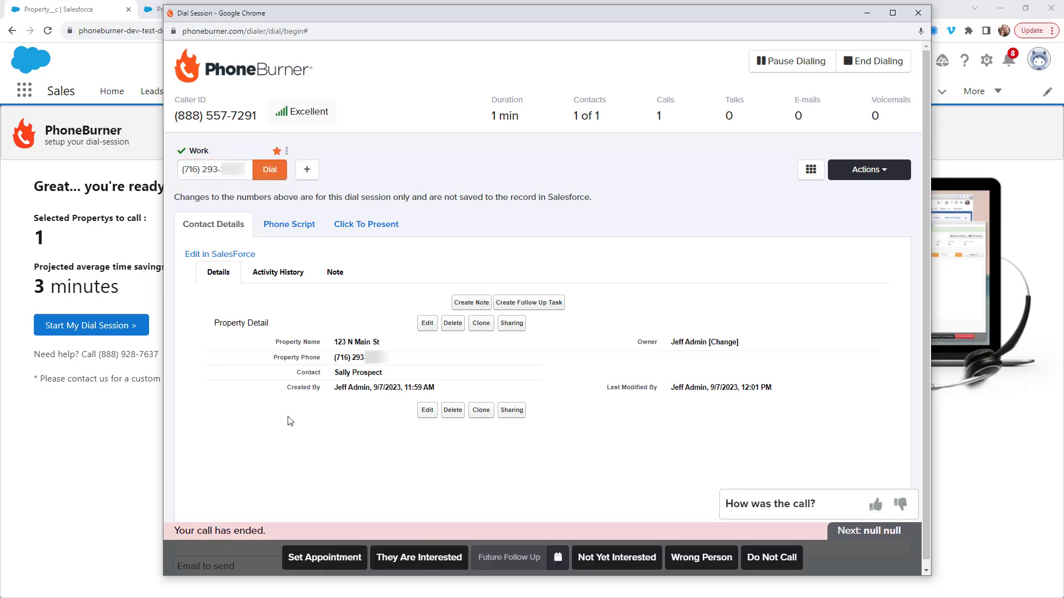
# Step: Create and save a note on the property titled "adding a note in the session" with the body "details"
pyautogui.click(471, 303)
pyautogui.click(484, 354)
pyautogui.write('adding notes is fun')
pyautogui.press('Tab')
pyautogui.write('details')
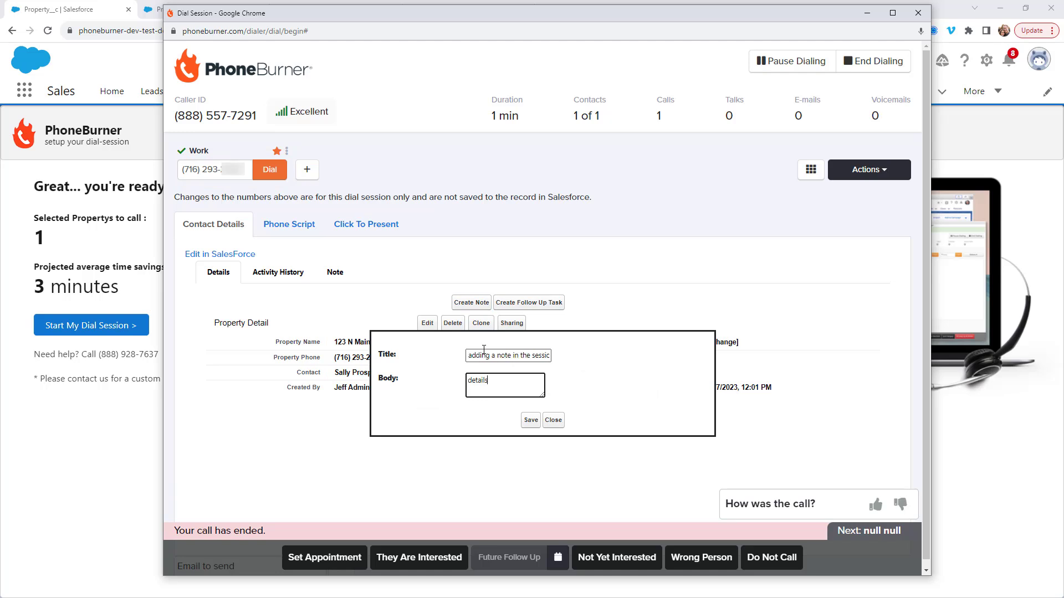
pyautogui.click(531, 420)
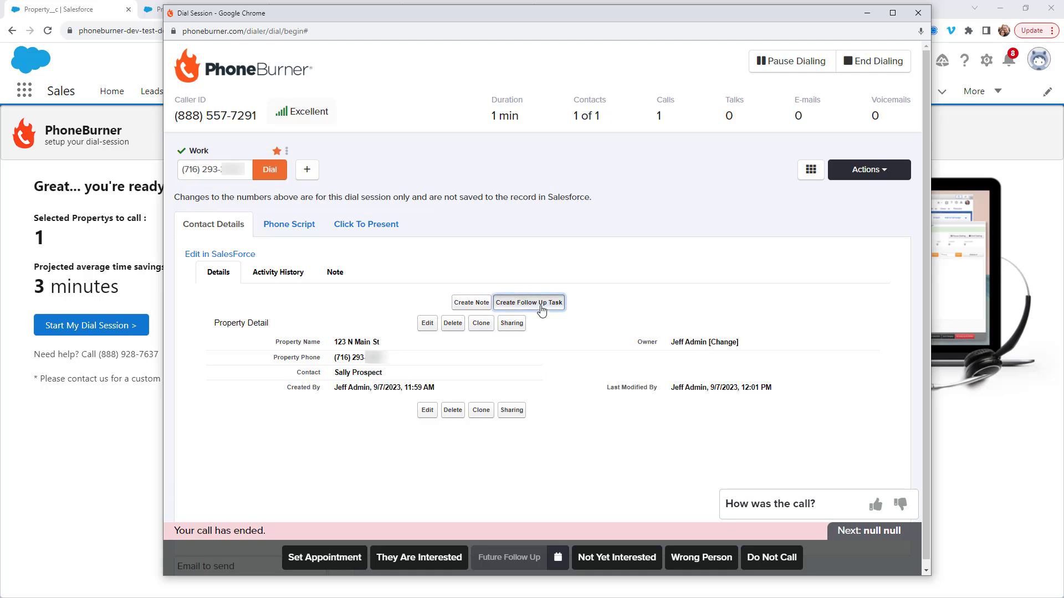
# Step: Create and save a follow-up task "follow up call" with status In Progress, priority High, due date 9/27/2023 and comments "here are some comments"
pyautogui.click(542, 309)
pyautogui.click(564, 356)
pyautogui.write('follow up call')
pyautogui.click(564, 392)
pyautogui.click(488, 423)
pyautogui.click(499, 414)
pyautogui.click(500, 435)
pyautogui.click(543, 436)
pyautogui.click(544, 397)
pyautogui.click(564, 467)
pyautogui.write('here are some comments')
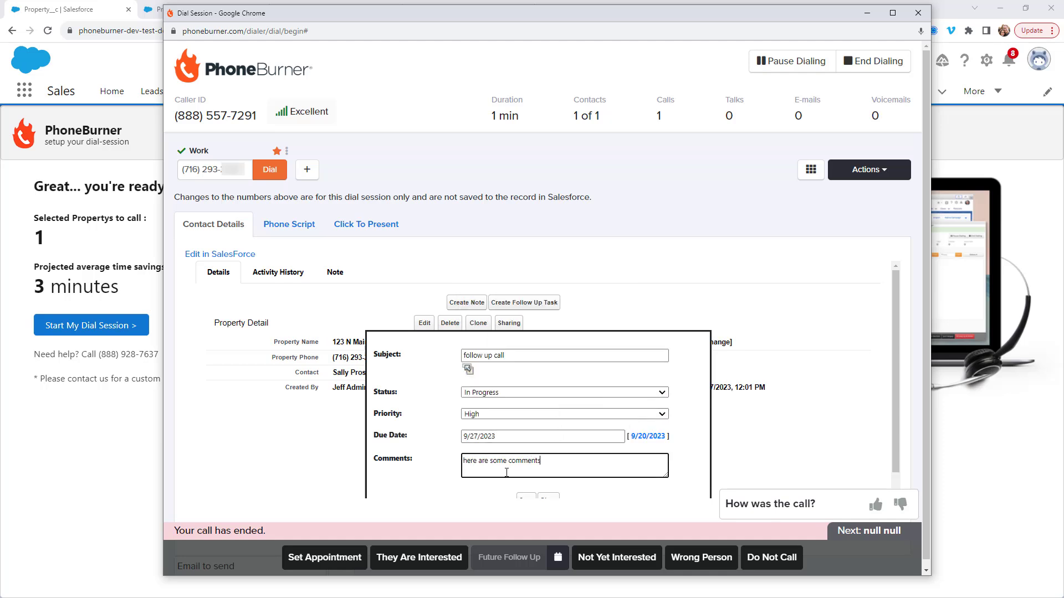
pyautogui.scroll(-1, 535, 485)
pyautogui.click(533, 483)
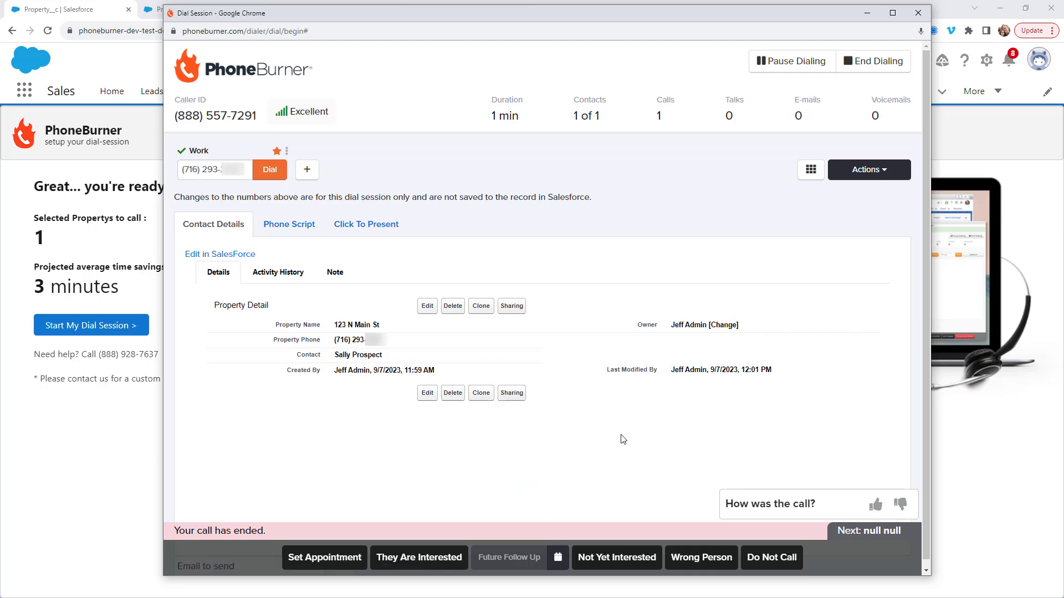
# Step: Review the property's activity history and notes in the dialer, and open its record for editing in Salesforce
pyautogui.click(277, 277)
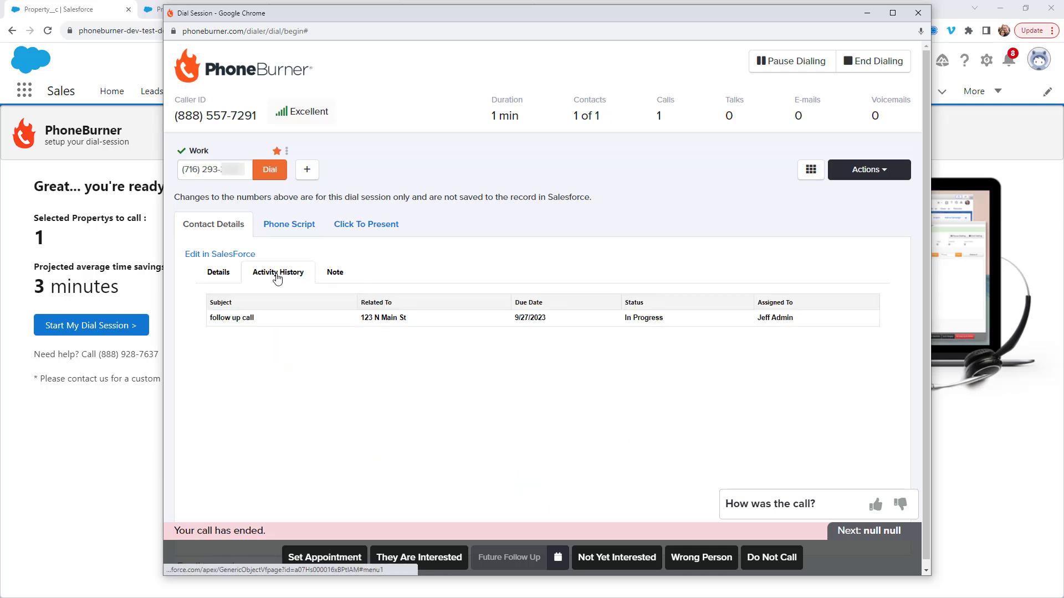
pyautogui.click(337, 277)
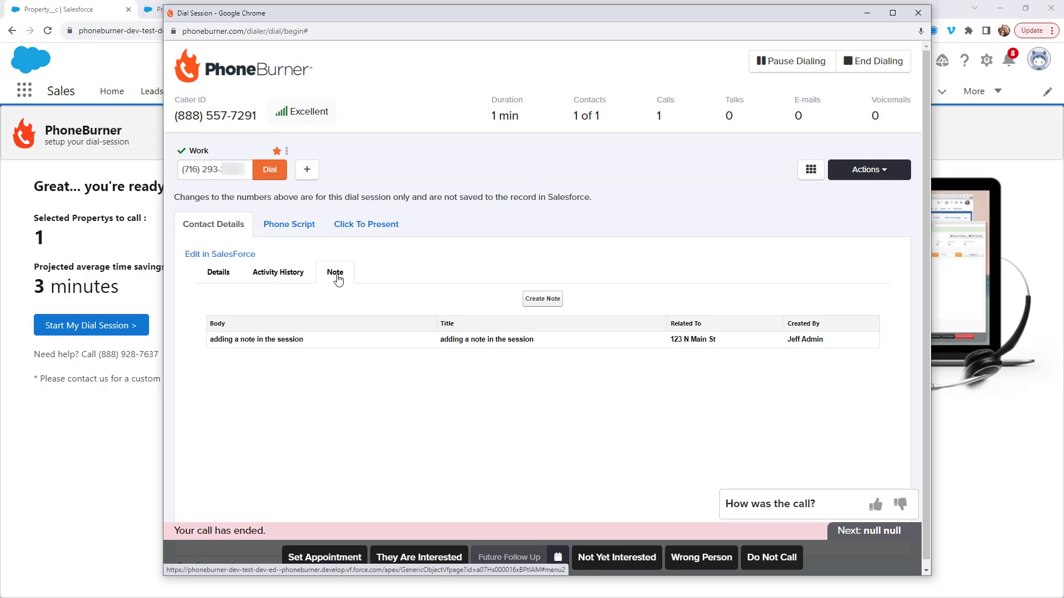
pyautogui.click(218, 277)
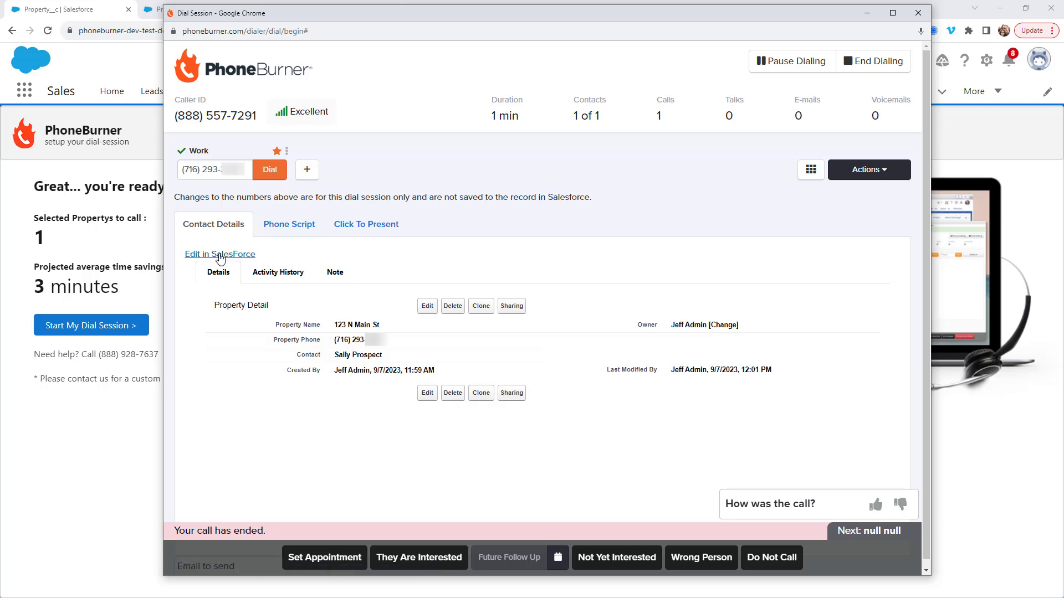
pyautogui.click(219, 255)
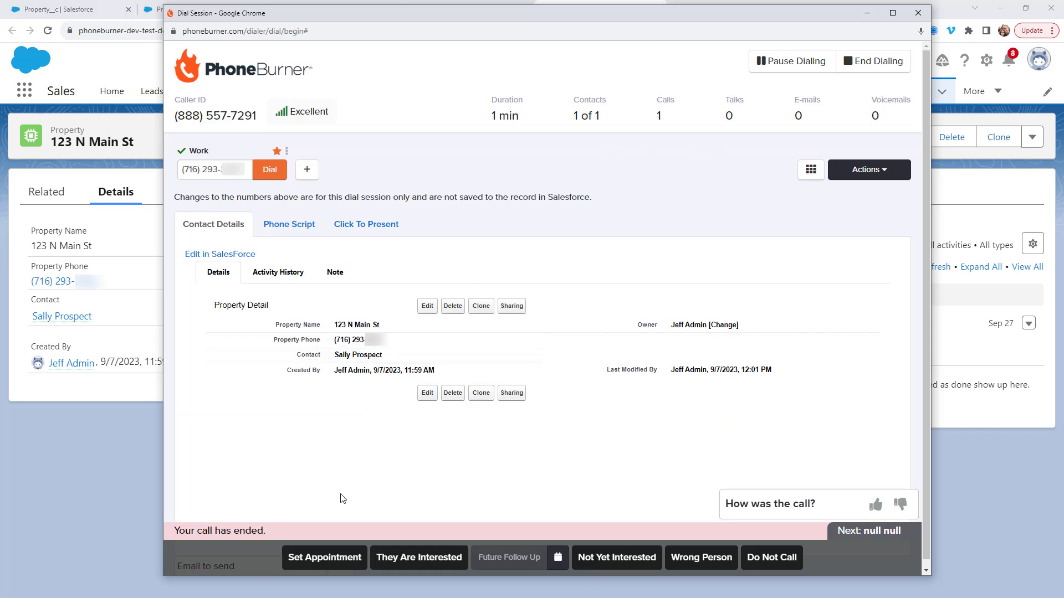
# Step: Set the call outcome to They Are Interested, close the dial session window, and reload the property record in Salesforce
pyautogui.click(403, 556)
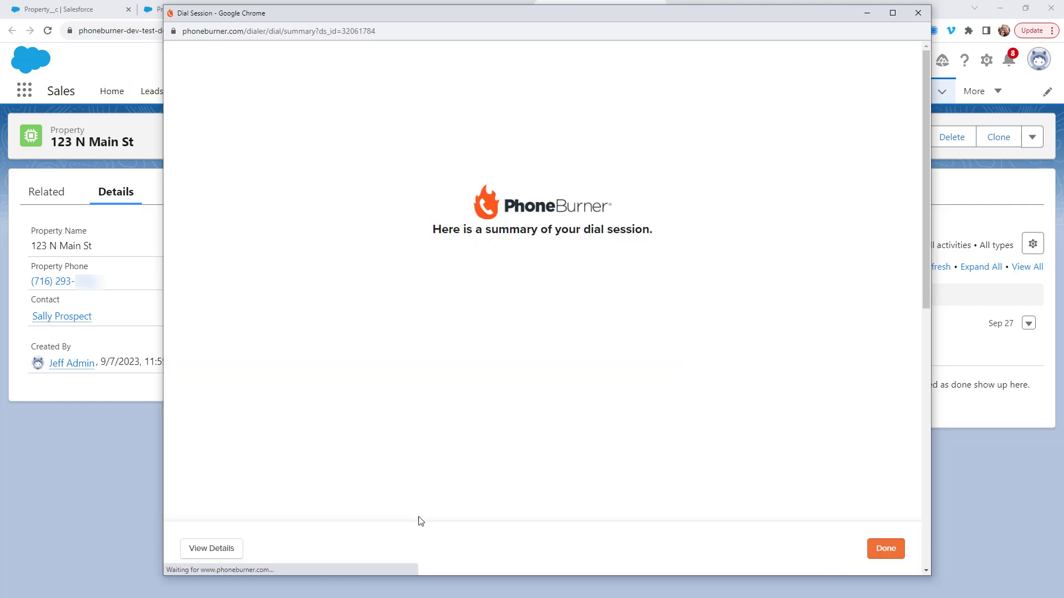
pyautogui.click(918, 12)
pyautogui.click(48, 30)
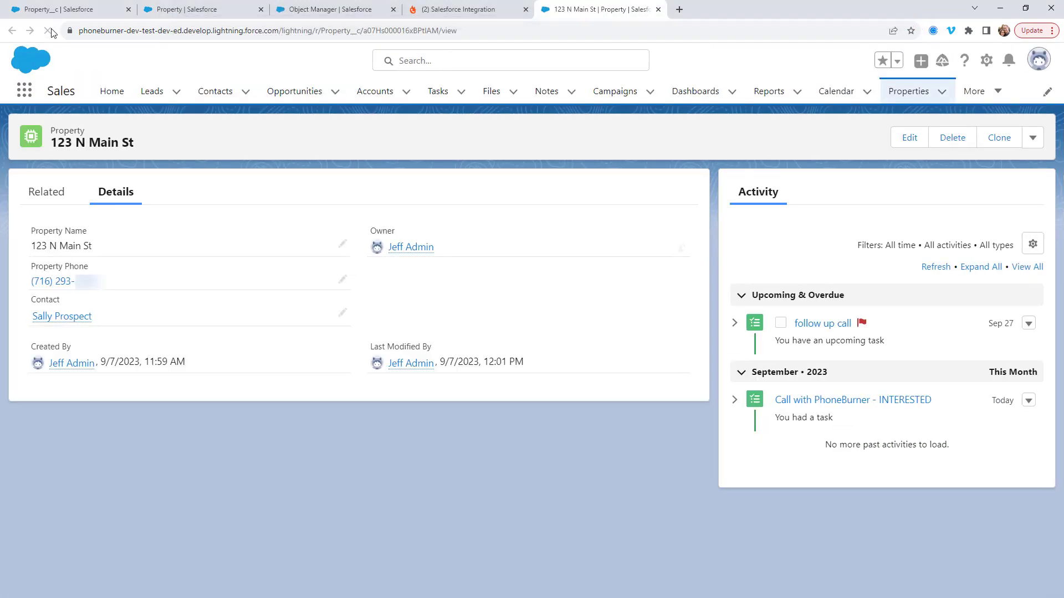